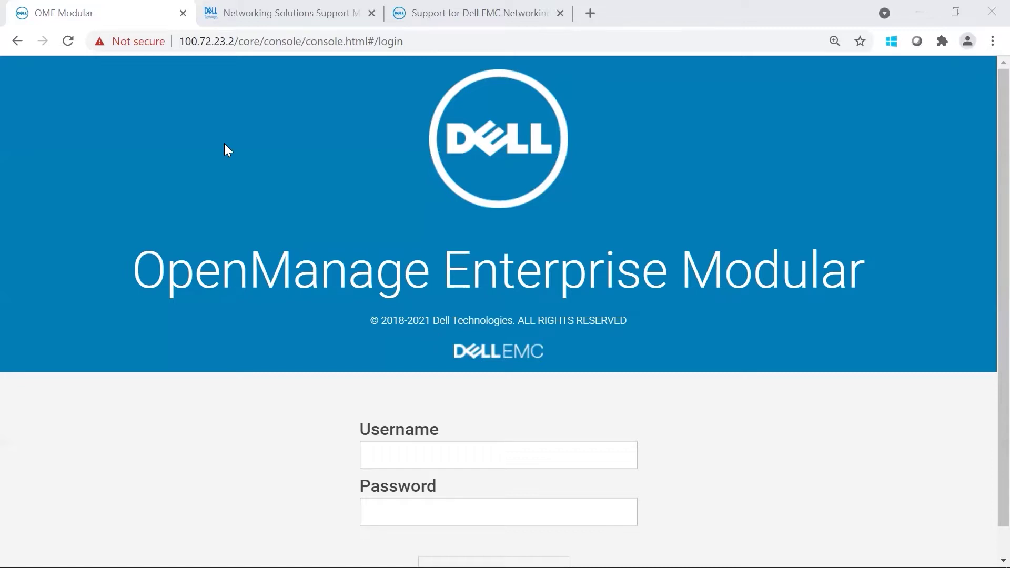
Step: Scroll the Networking Solutions Support Matrix table to the MX9116n Fabric Switching Engine OS10 row
left_click(274, 13)
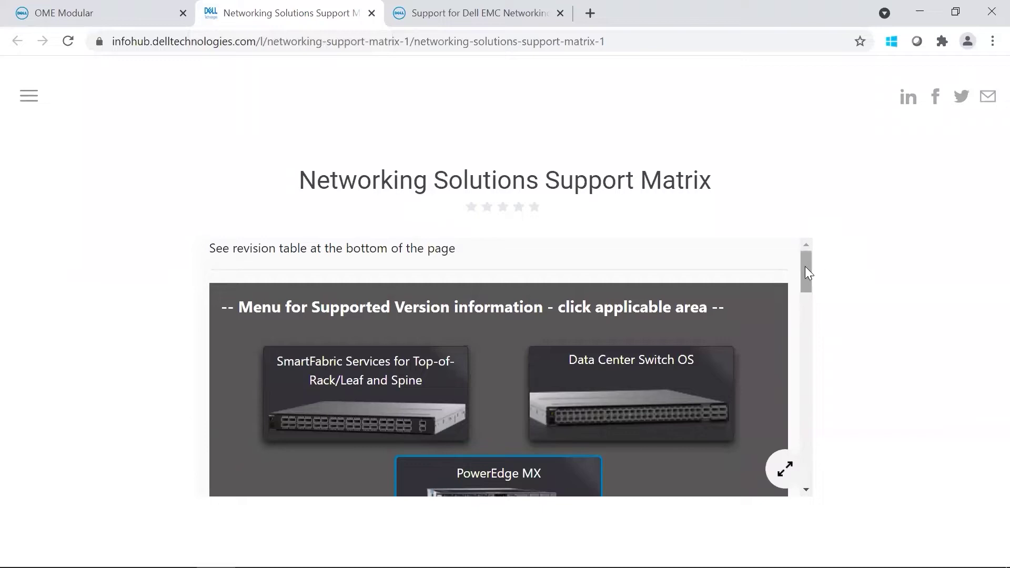
left_click_drag(806, 267, 829, 346)
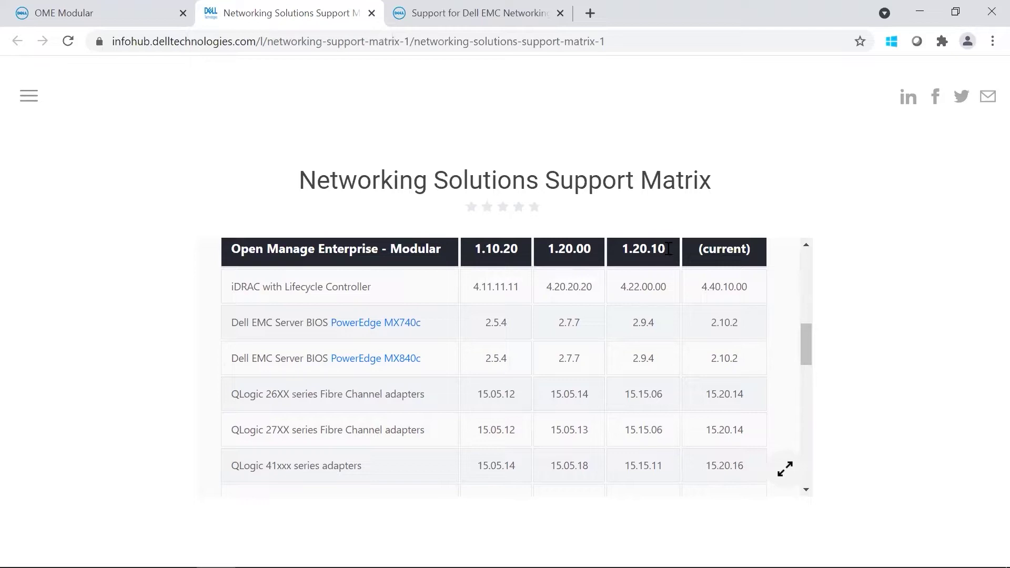
scroll(779, 300, "down", 1)
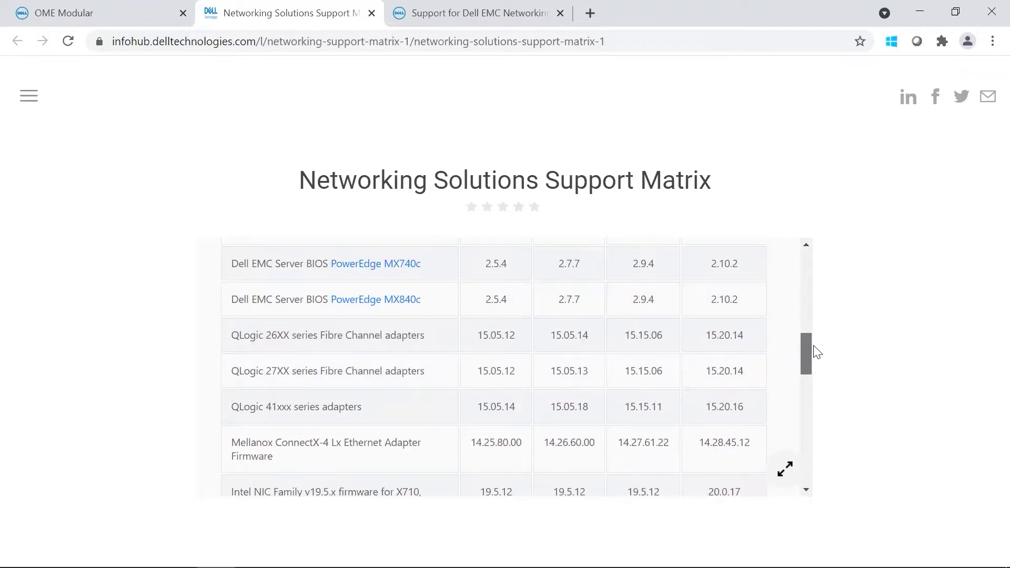
left_click_drag(817, 353, 827, 377)
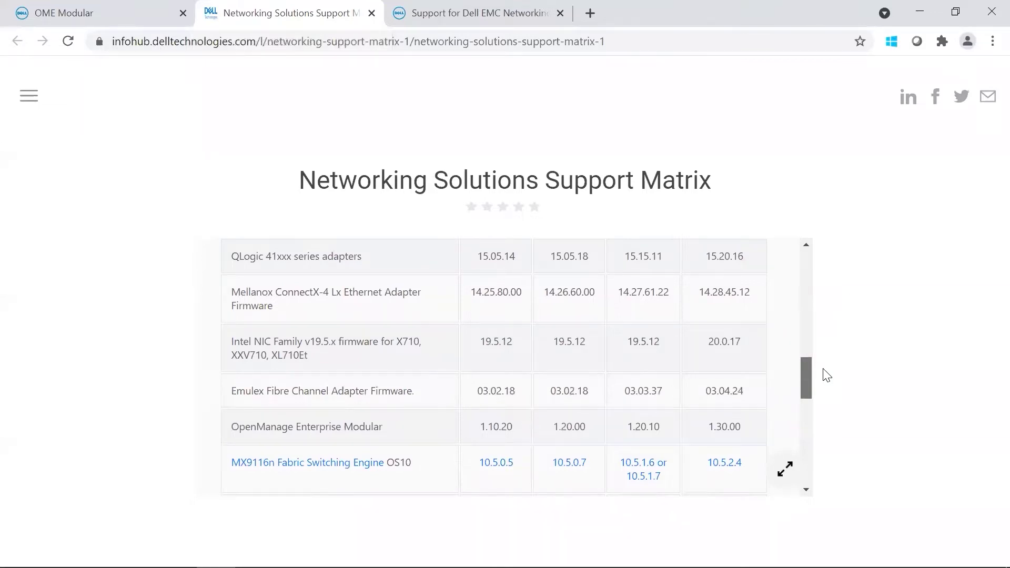
scroll(725, 363, "up", 3)
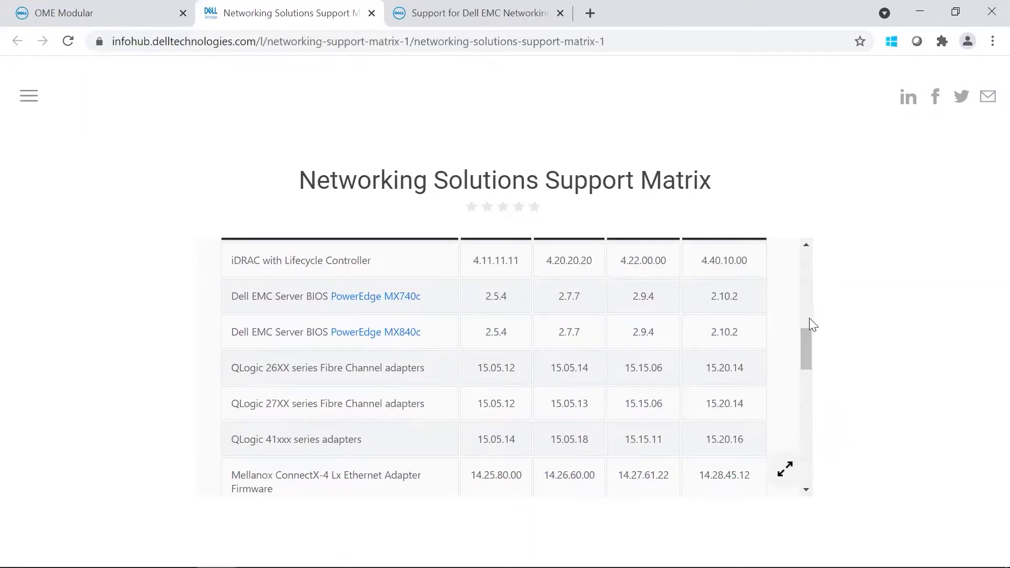
scroll(809, 318, "down", 4)
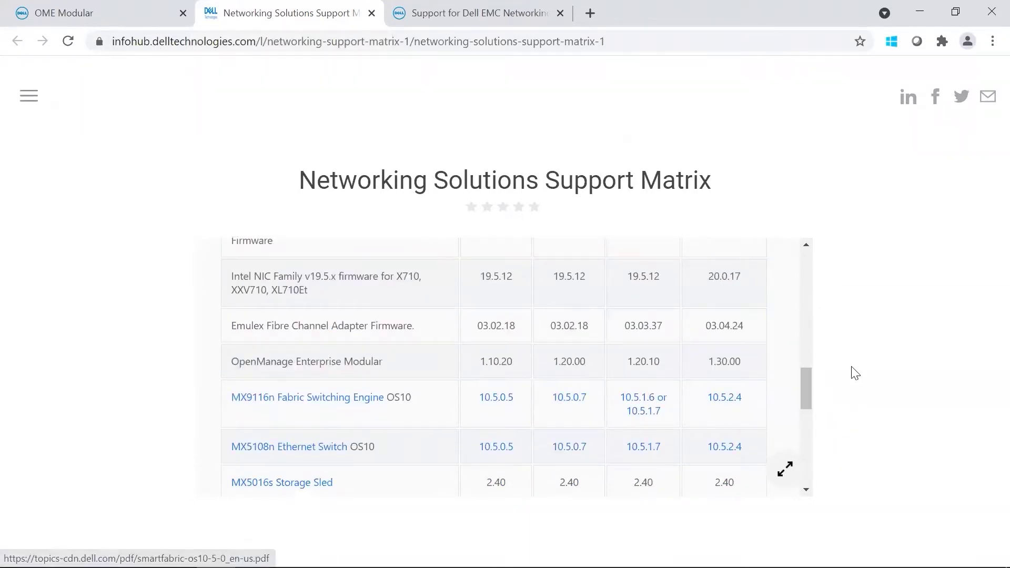
left_click_drag(802, 392, 803, 338)
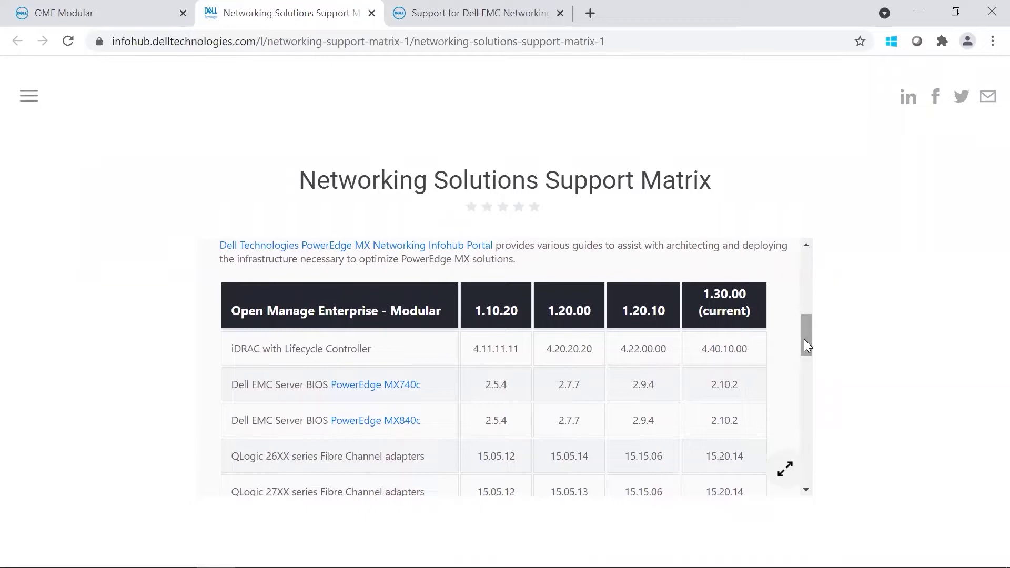
left_click_drag(703, 294, 736, 293)
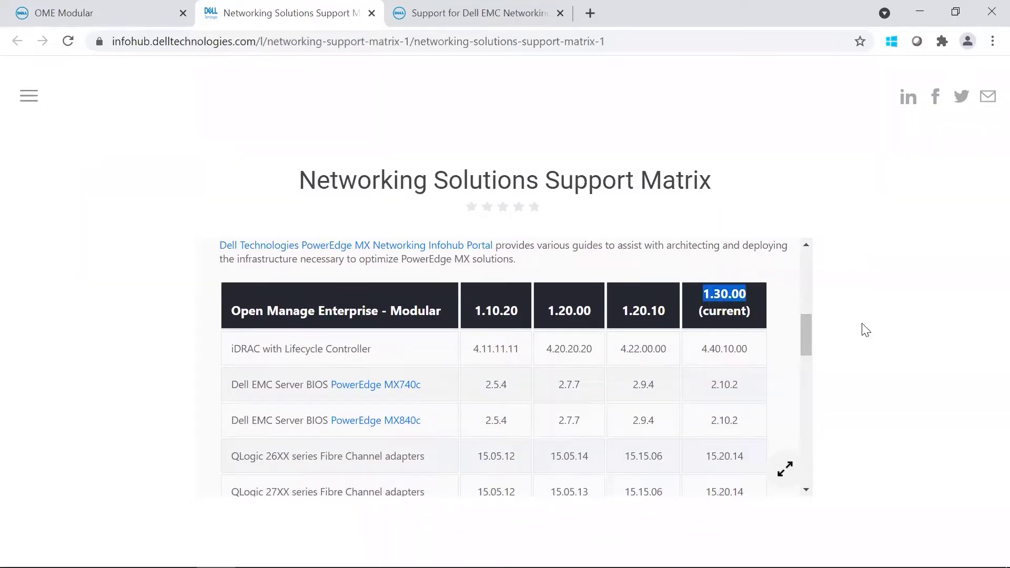
left_click(775, 285)
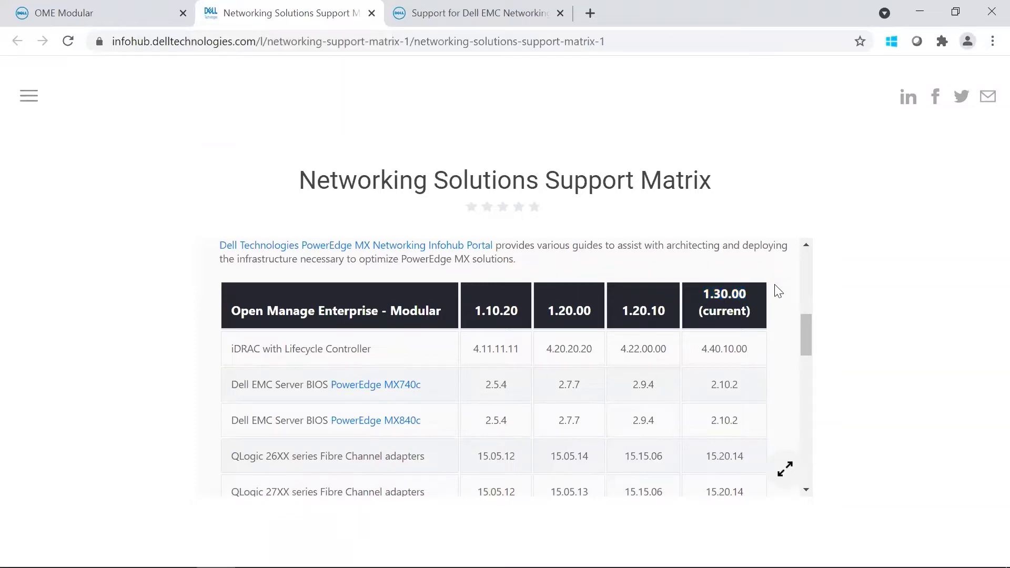
left_click_drag(806, 347, 821, 401)
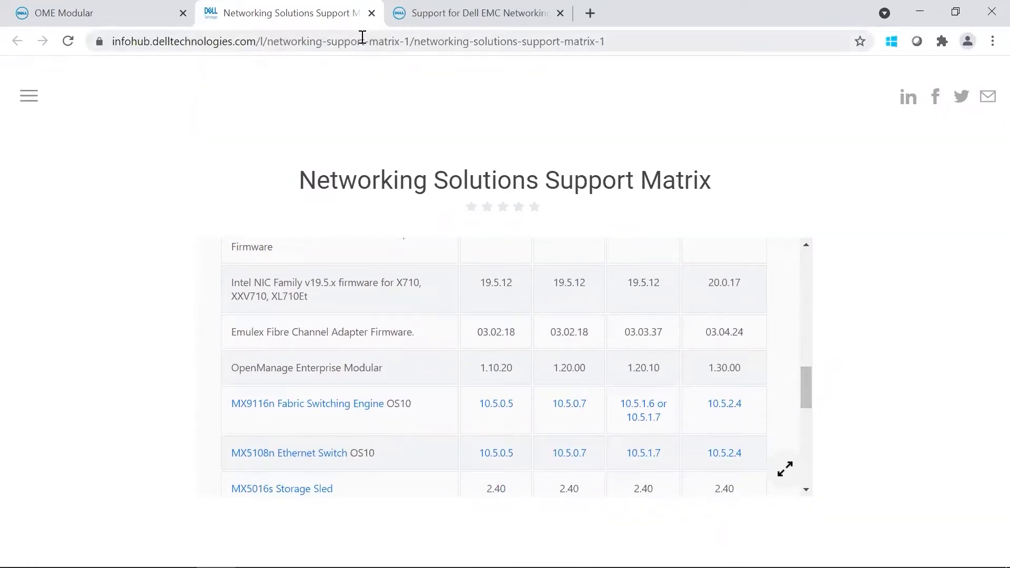
Step: Open the MX9116n OS10 10.5.1.7.273, A00 driver details from Older versions
left_click(462, 14)
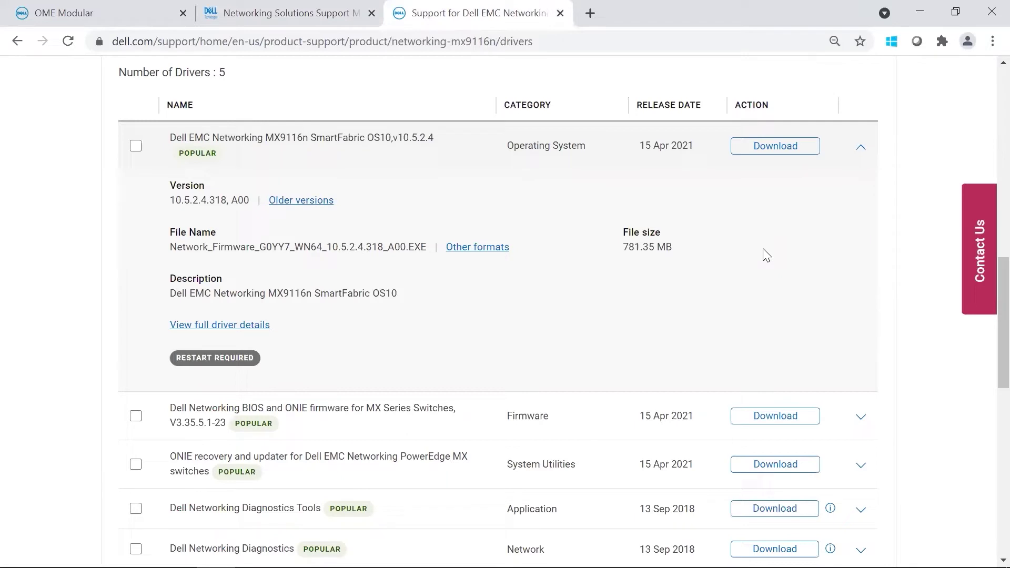
left_click(307, 204)
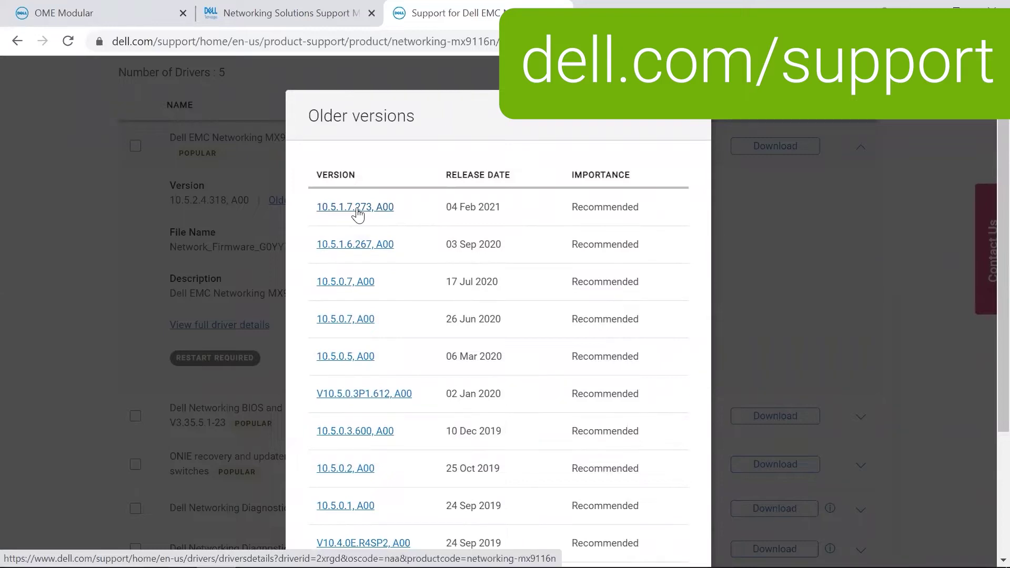
left_click(357, 209)
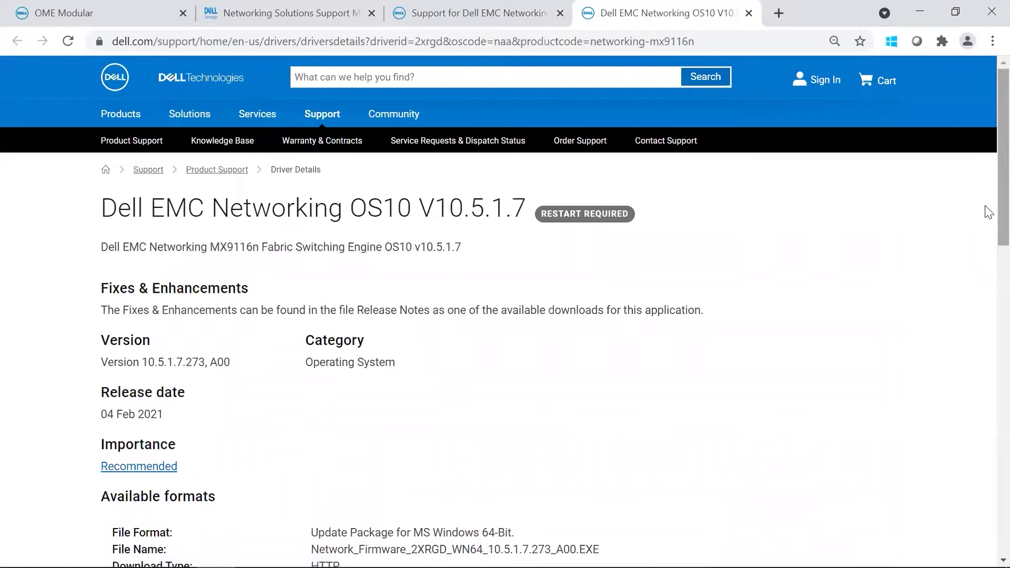
left_click_drag(1001, 214, 972, 318)
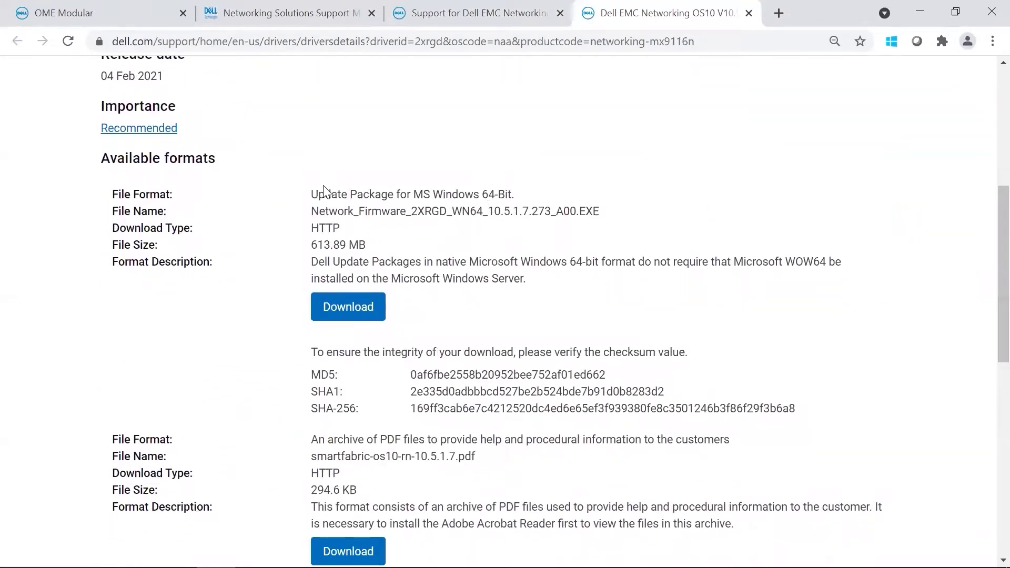
Step: Note the package's firmware file name and check the Update Package folder for the downloaded file
left_click_drag(312, 194, 622, 224)
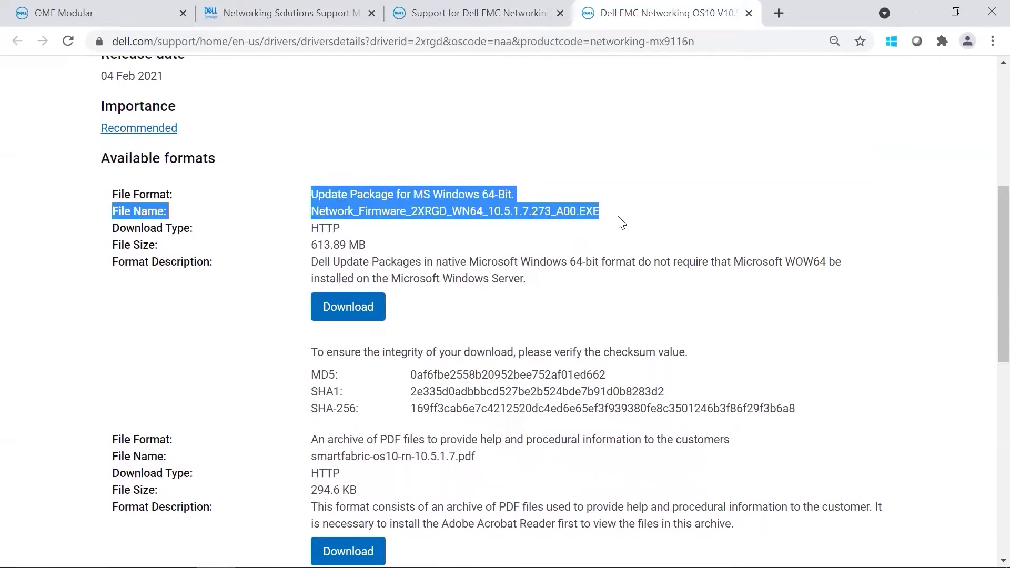
left_click(511, 236)
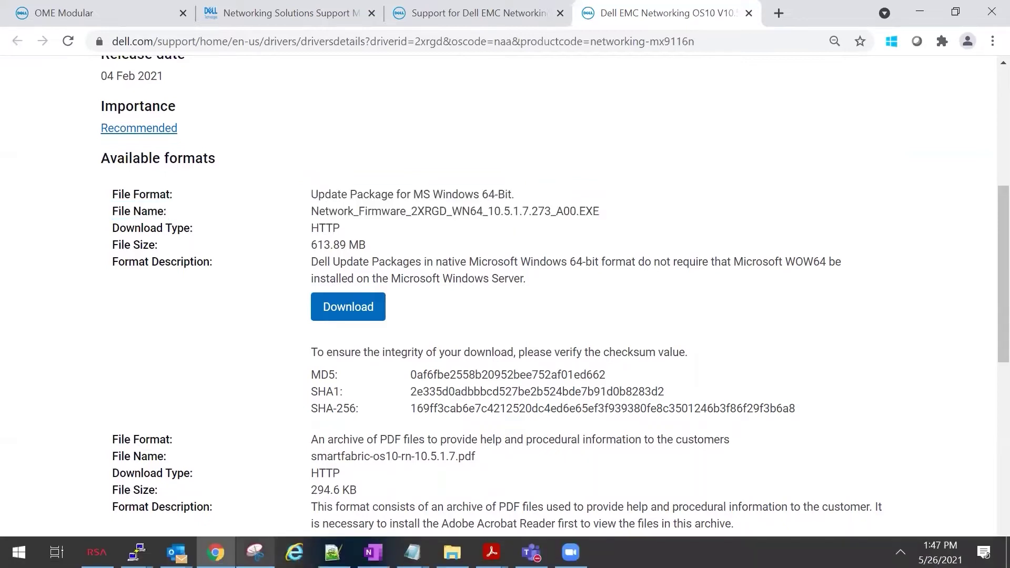
left_click(453, 553)
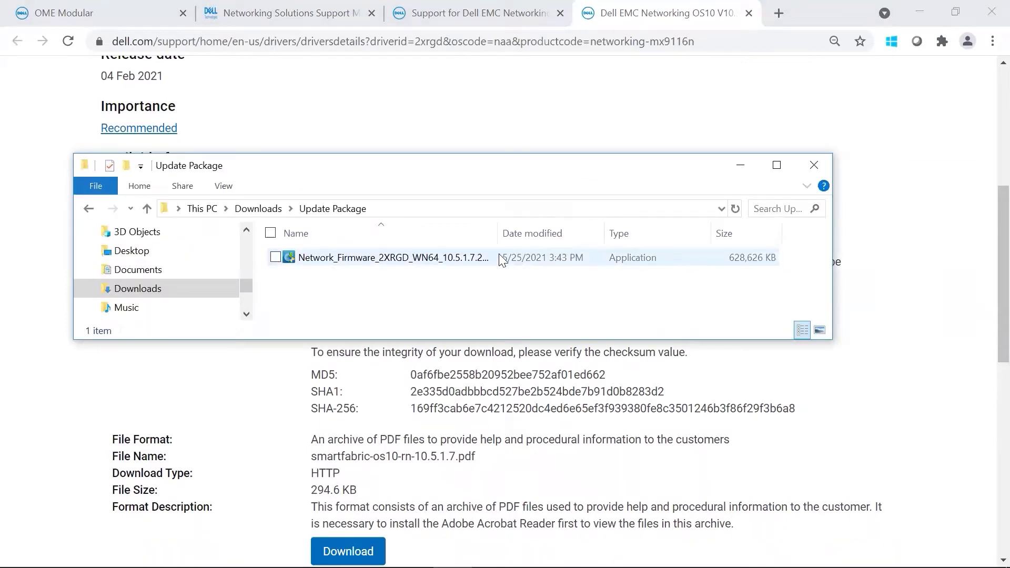
Step: Log in to OpenManage Enterprise Modular with the administrator username and password
left_click(63, 12)
left_click(399, 461)
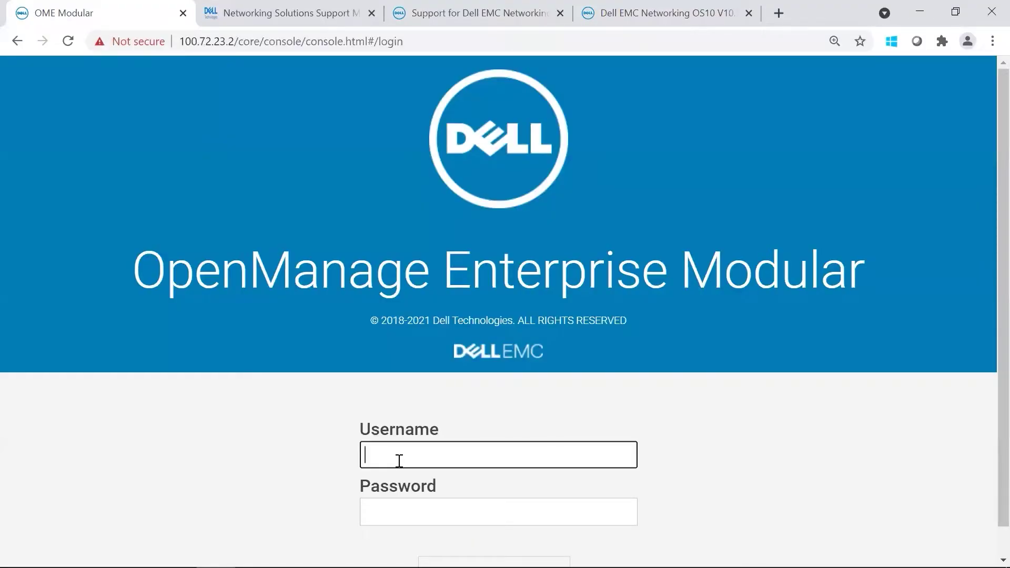
type("root")
key("Tab")
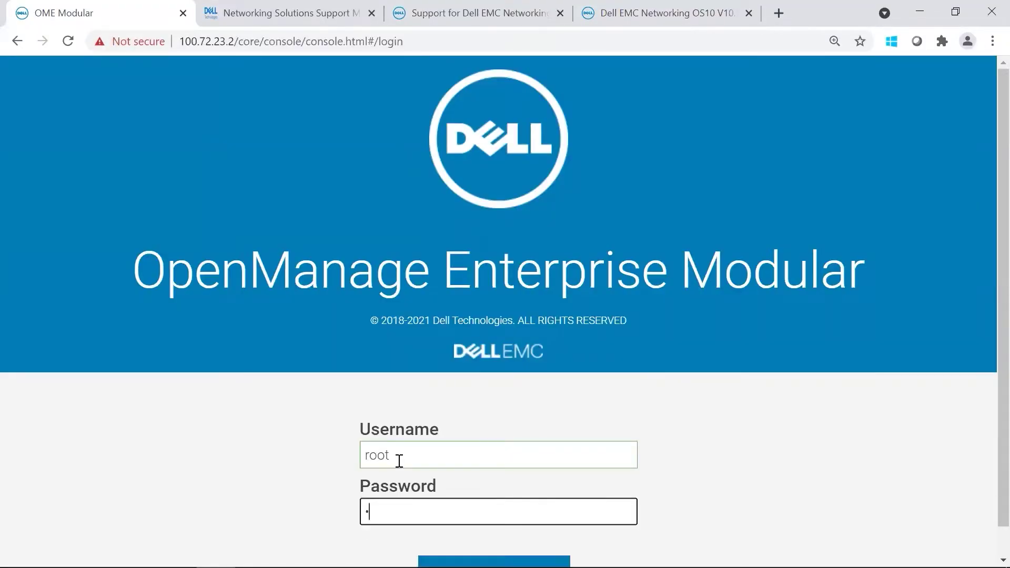
type("calvin")
key("Return")
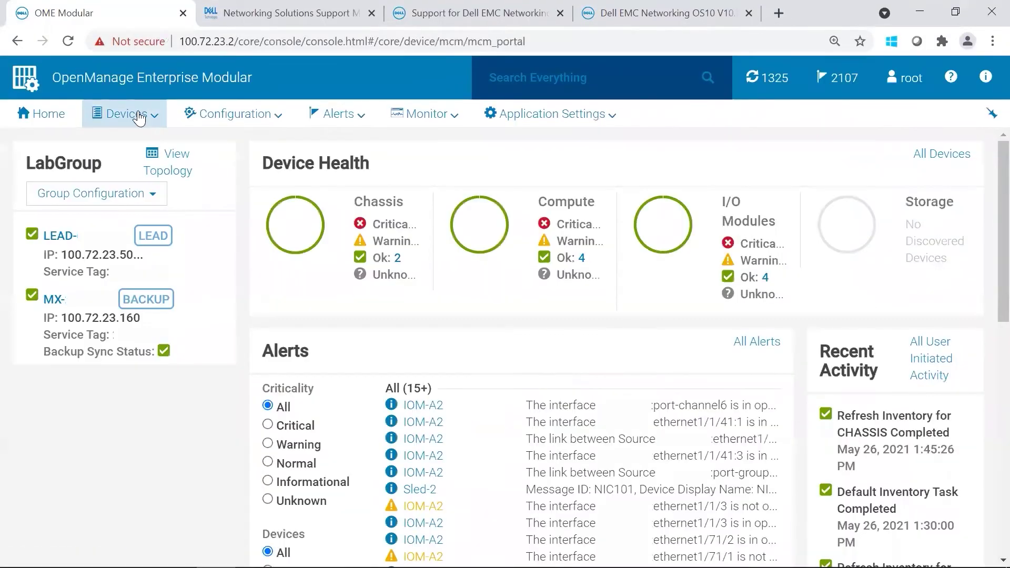
Step: Go to Devices > I/O Modules and select the IOM-A1 MX9116n module
left_click(139, 117)
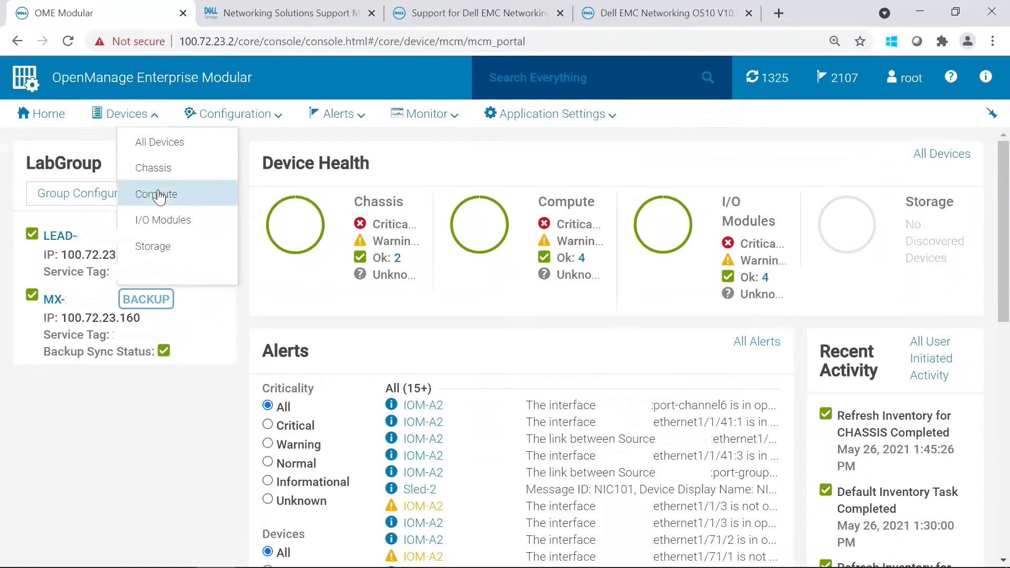
left_click(173, 221)
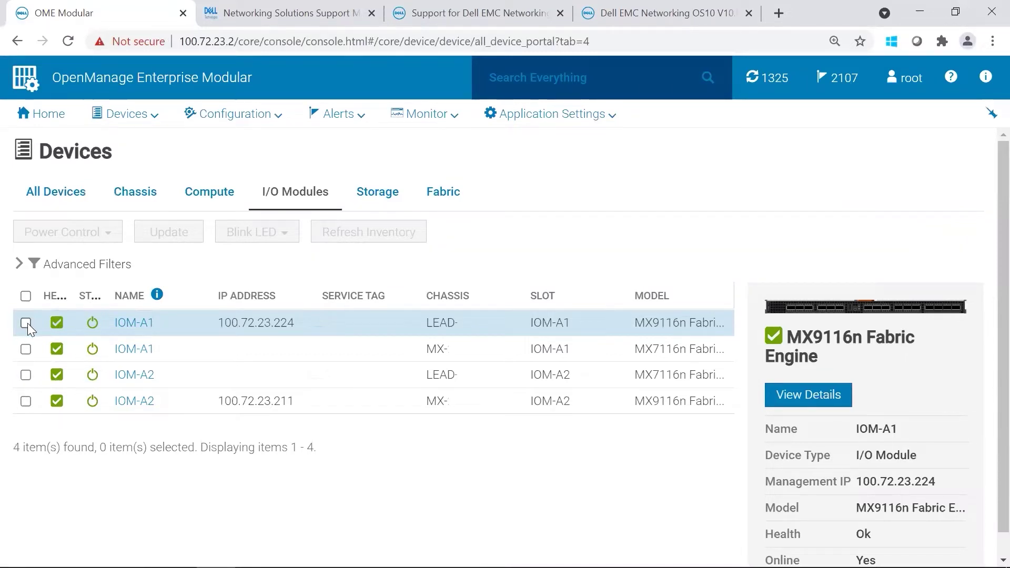
left_click(27, 323)
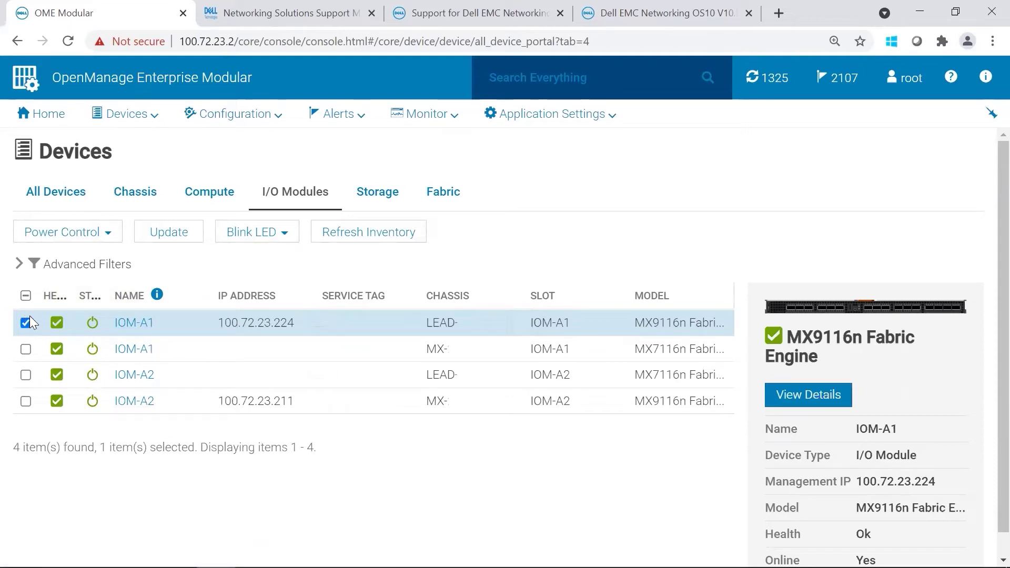
Step: Choose Individual package and load the Network_Firmware 10.5.1.7.273 file from Downloads > Update Package
left_click(184, 234)
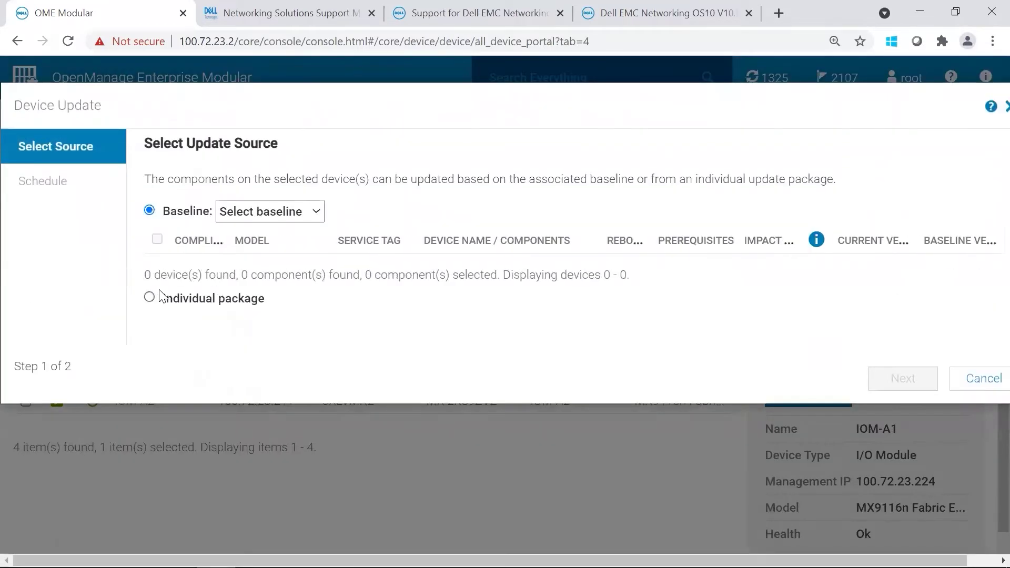
left_click(149, 297)
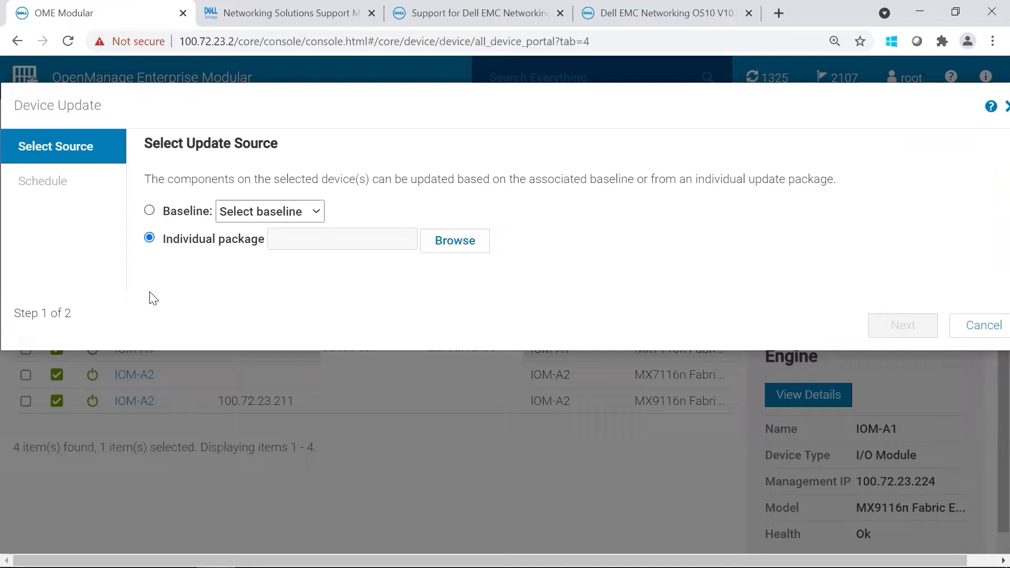
left_click(446, 242)
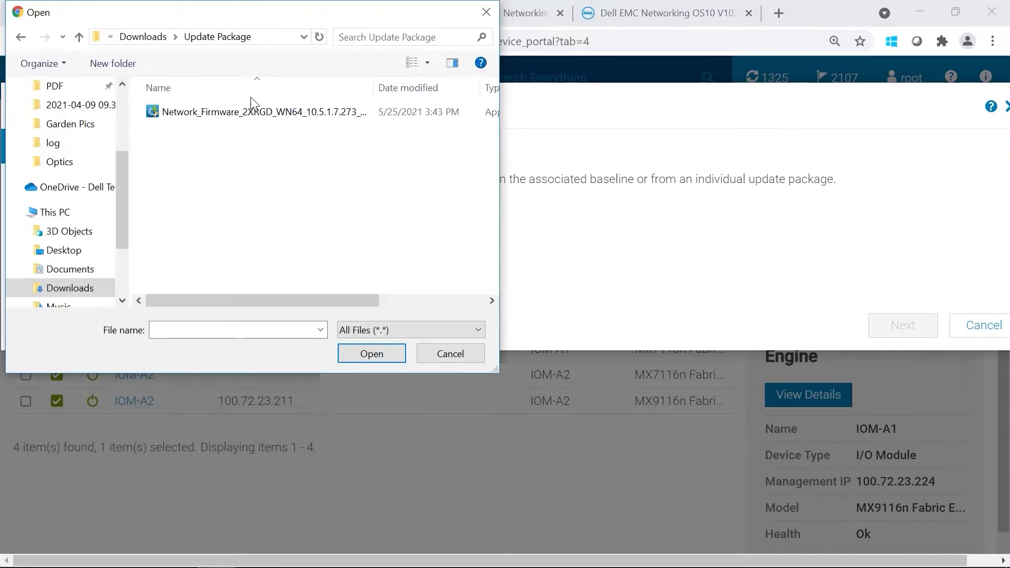
double_click(261, 113)
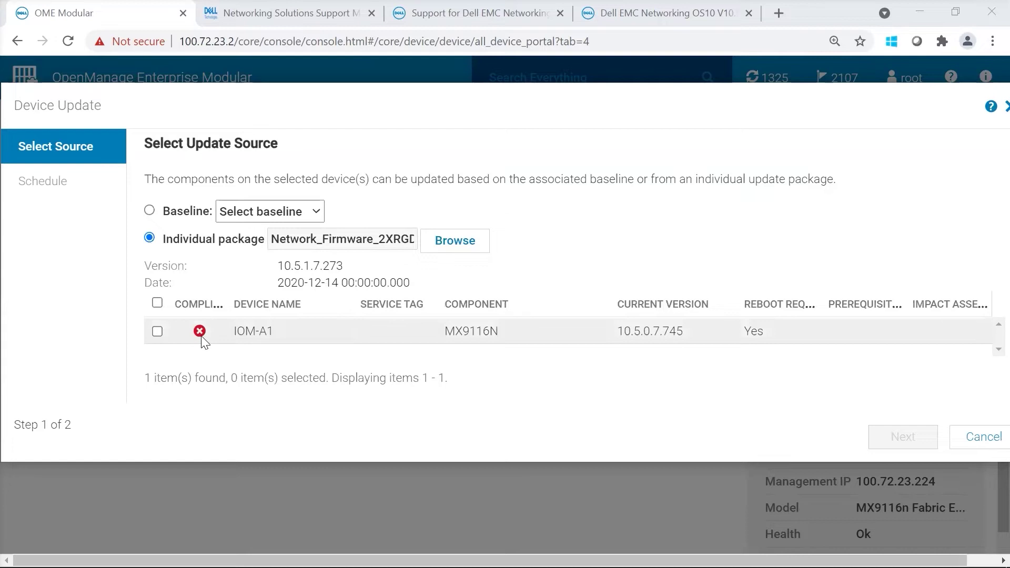
Step: Select IOM-A1, keep Update Now with Graceful Reboot with Forced Shutdown, and finish the wizard
left_click(157, 331)
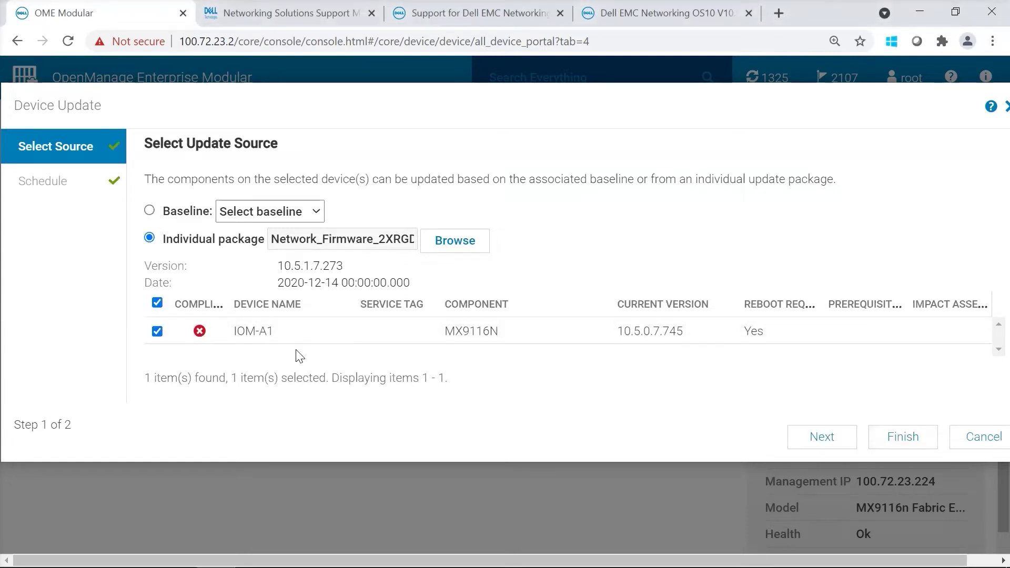
left_click(820, 439)
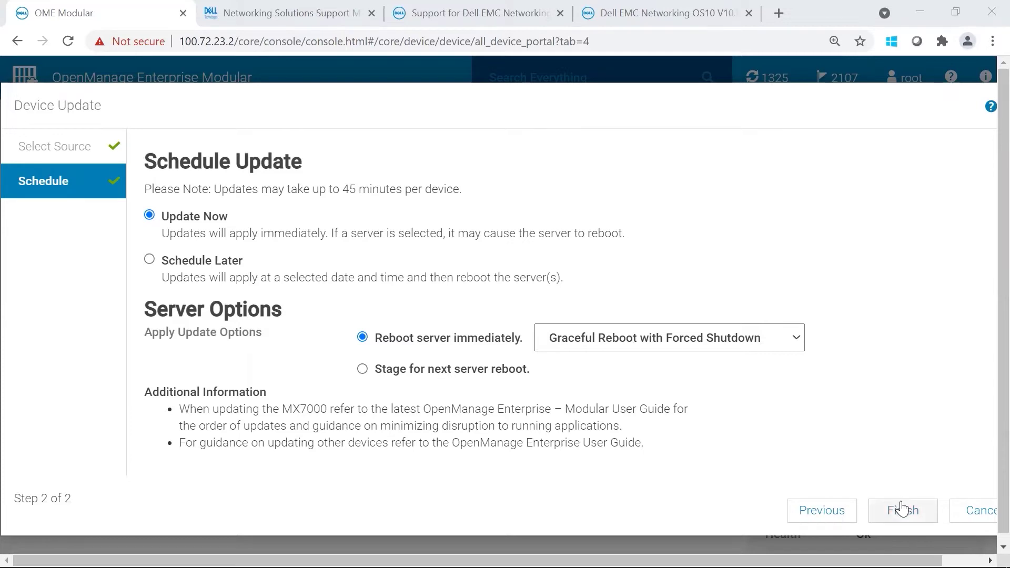
left_click(902, 509)
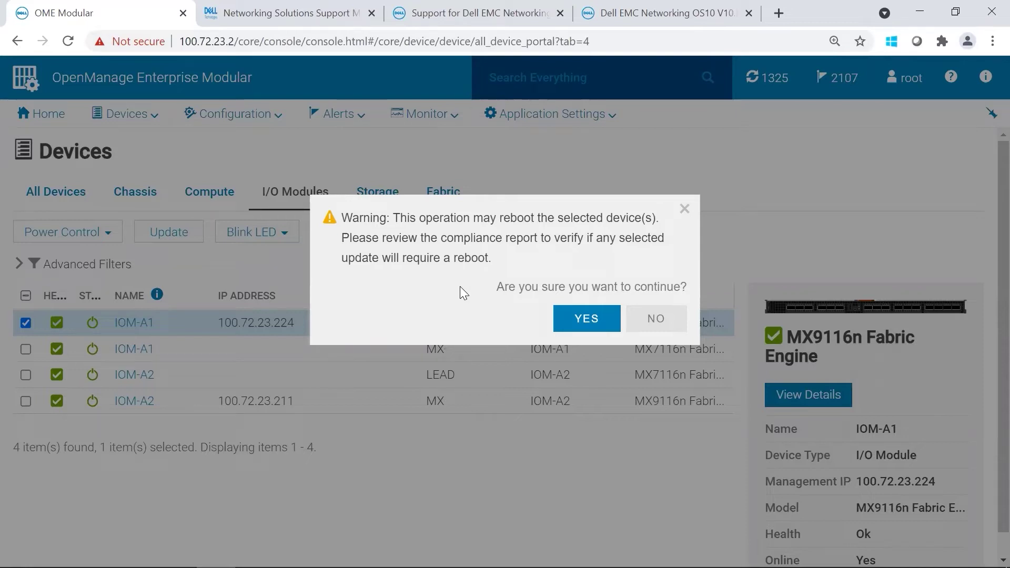
Step: Accept the reboot warning, then view the running Device Update job's details under Monitor > Jobs
left_click(579, 322)
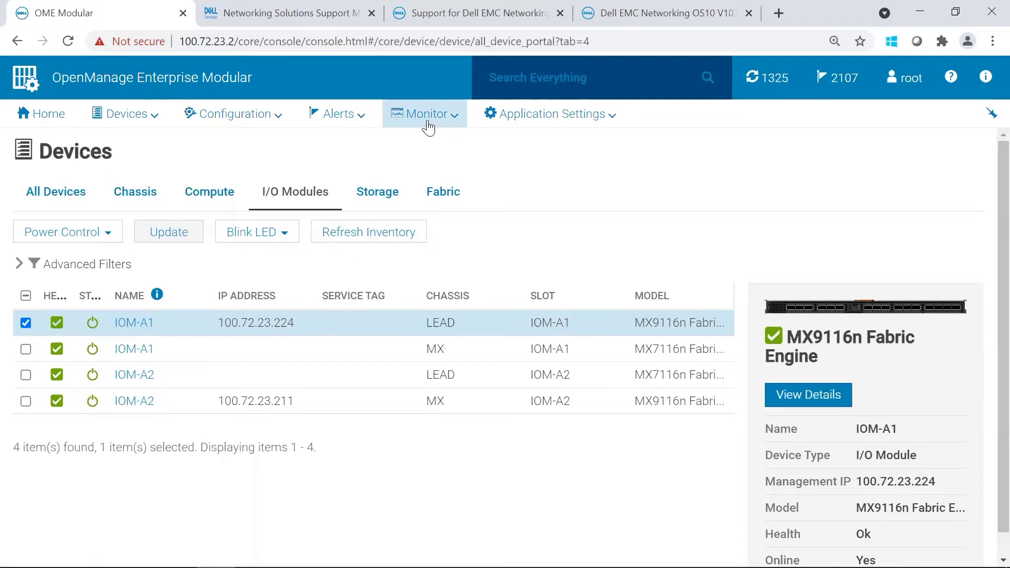
left_click(429, 127)
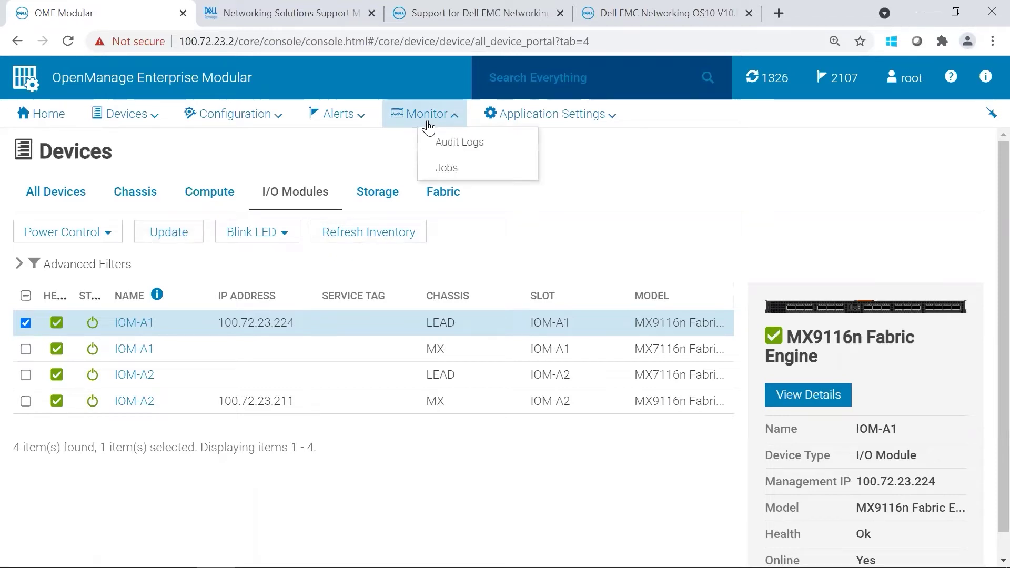
left_click(447, 167)
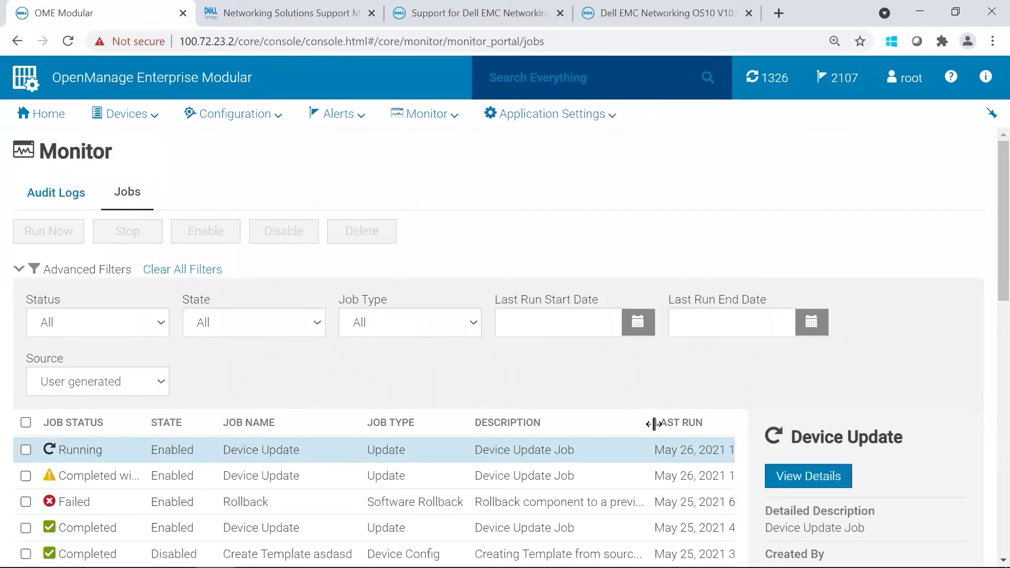
left_click(807, 478)
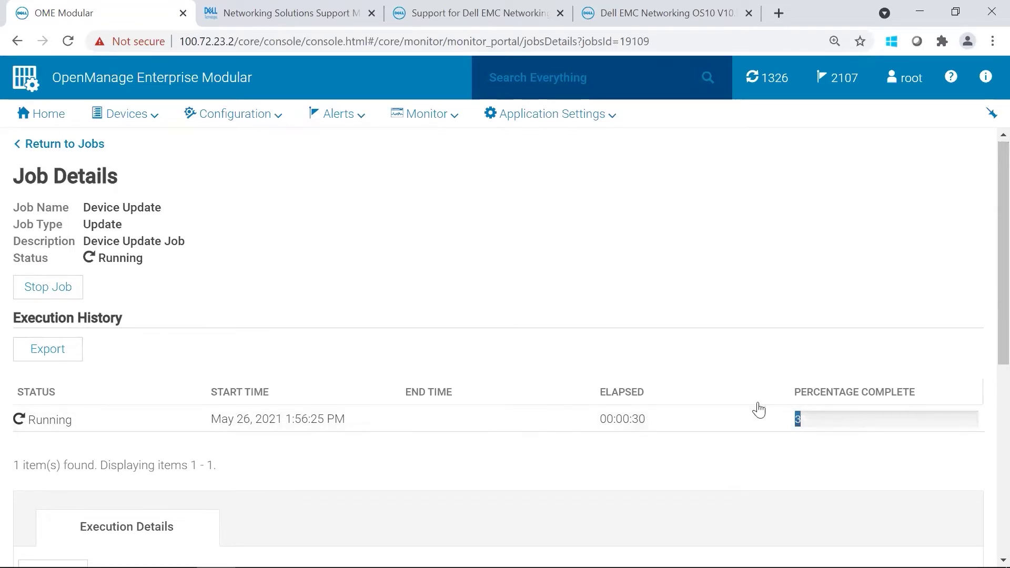
Step: Scroll to Execution Details and read the messages showing IOM-A1 starting DUP extraction
scroll(988, 264, "down", 2)
scroll(988, 265, "down", 7)
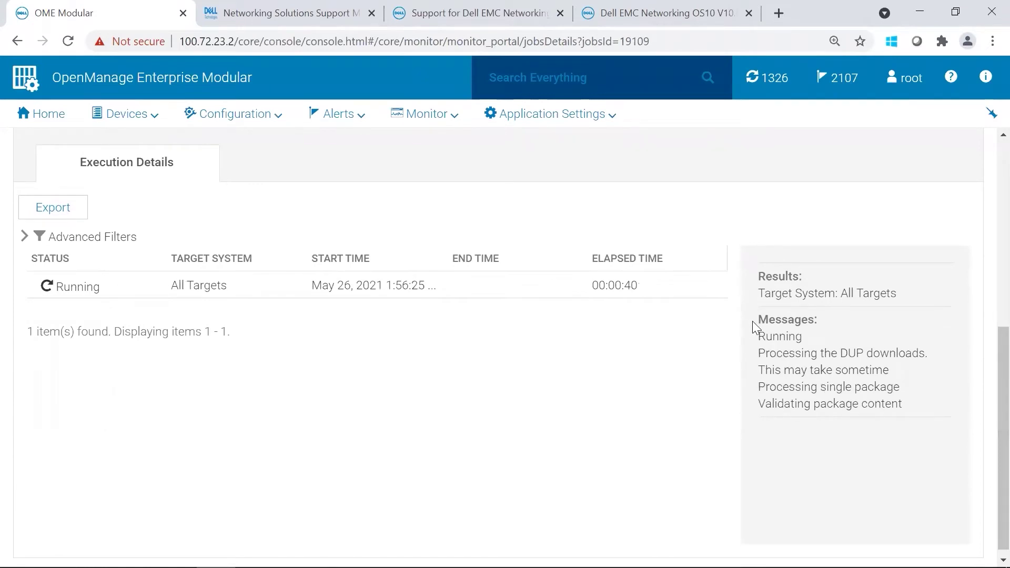
left_click_drag(757, 317, 931, 417)
left_click(636, 378)
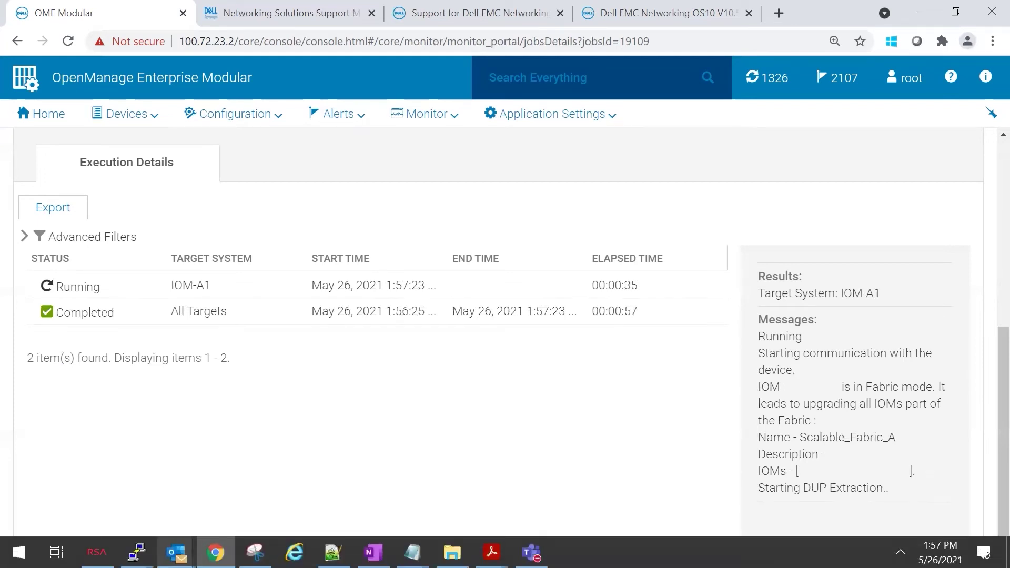
Step: Bring up the PuTTY sessions to A1 (100.72.23.224) and A2 (100.72.23.211) with fresh prompts
mouse_move(137, 553)
left_click(100, 469)
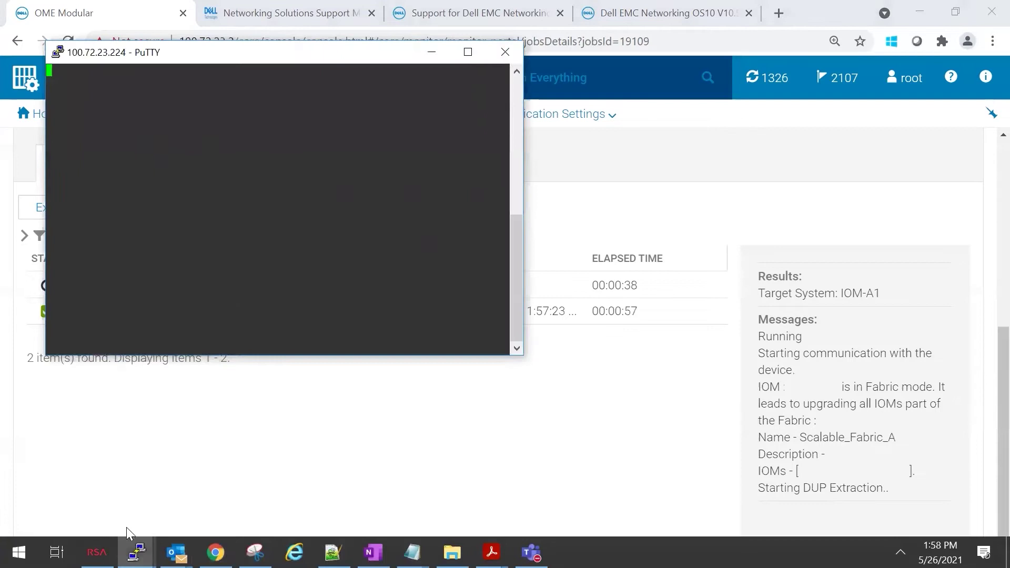
left_click(242, 474)
left_click(315, 237)
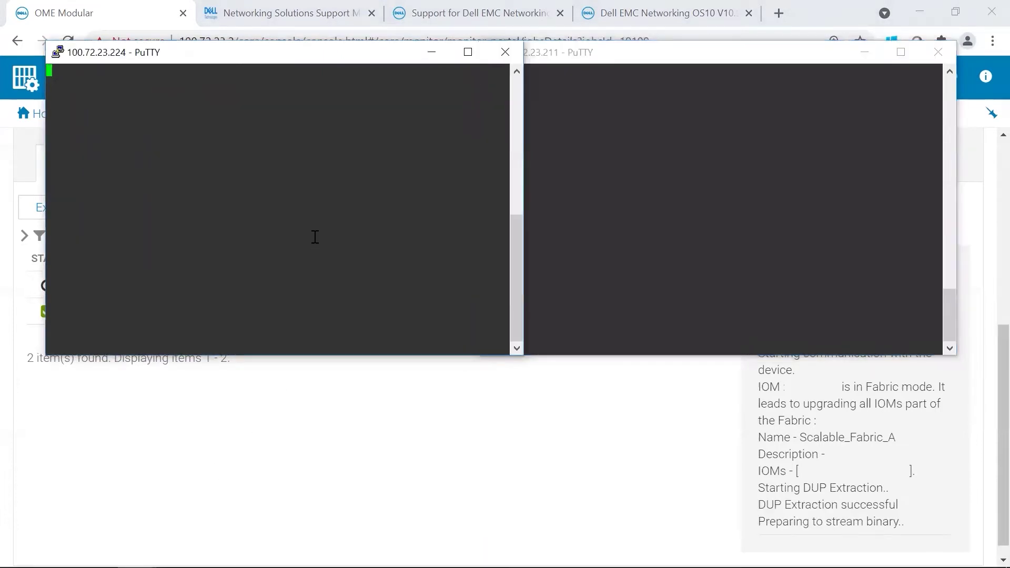
key("Return")
left_click(675, 147)
key("Return")
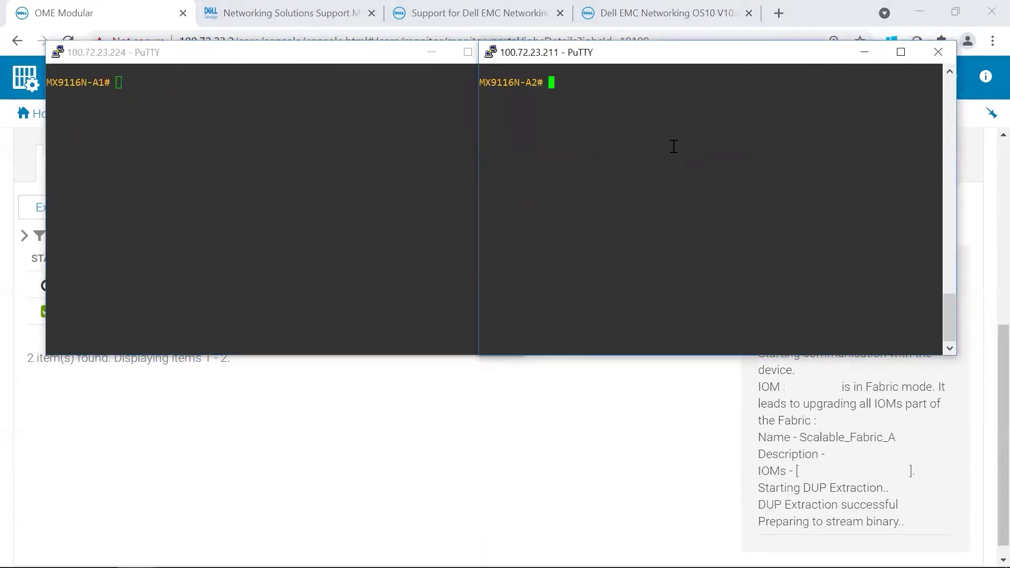
Step: Run 'show smartfabric cluster' on both A1 and A2
left_click(341, 160)
type("show smartfabric ")
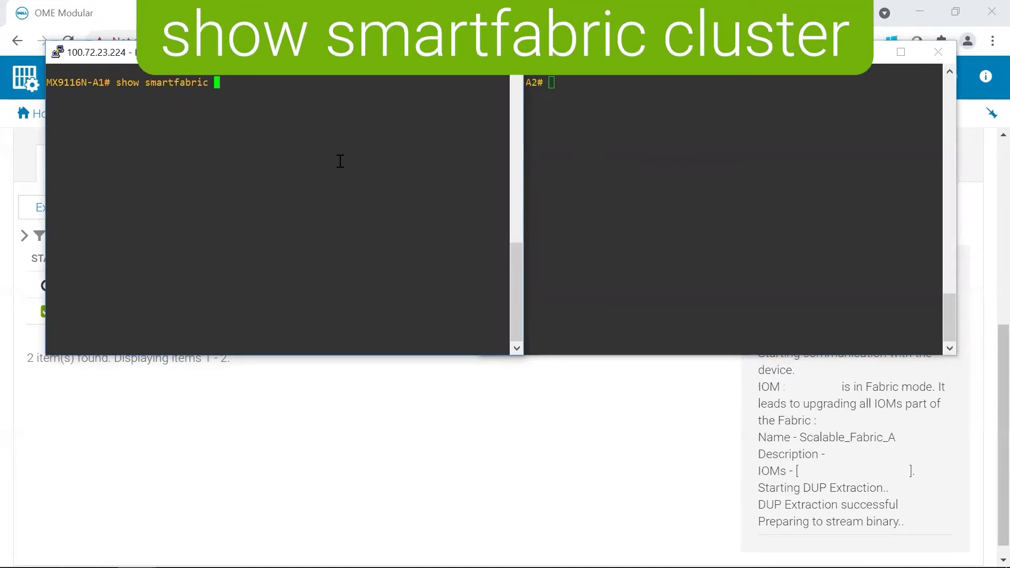
type("cluster")
key("Return")
left_click(601, 188)
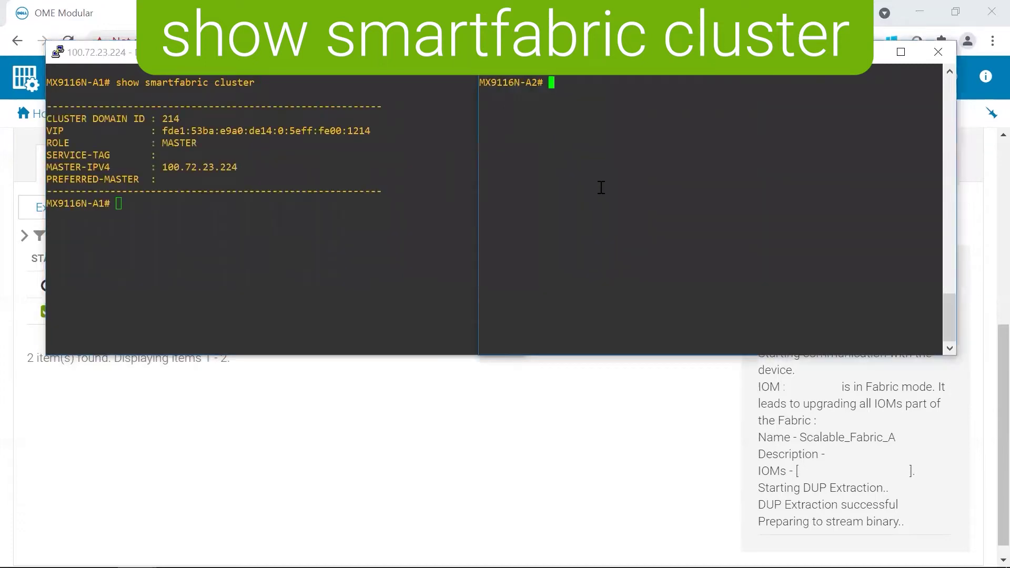
right_click(602, 188)
key("Return")
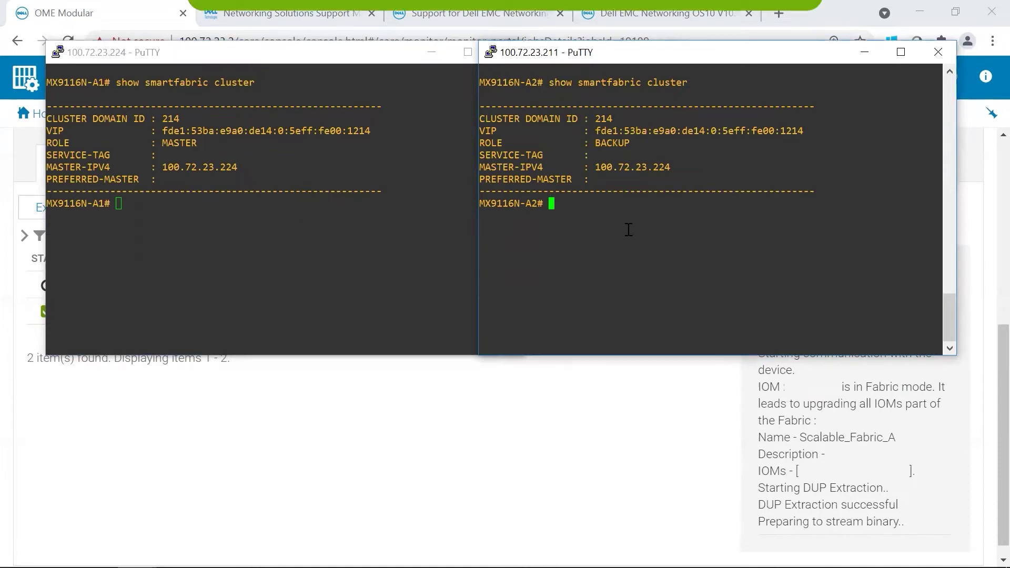
Step: Run 'show image status' on A2 (52% transferred) and then on A1
type("show image status")
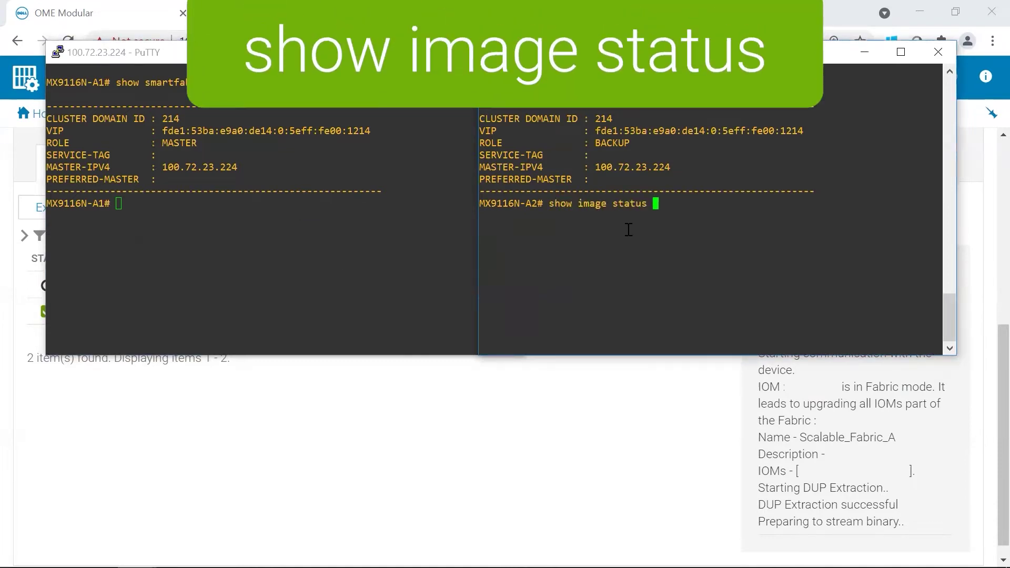
key("Return")
left_click_drag(614, 229, 656, 227)
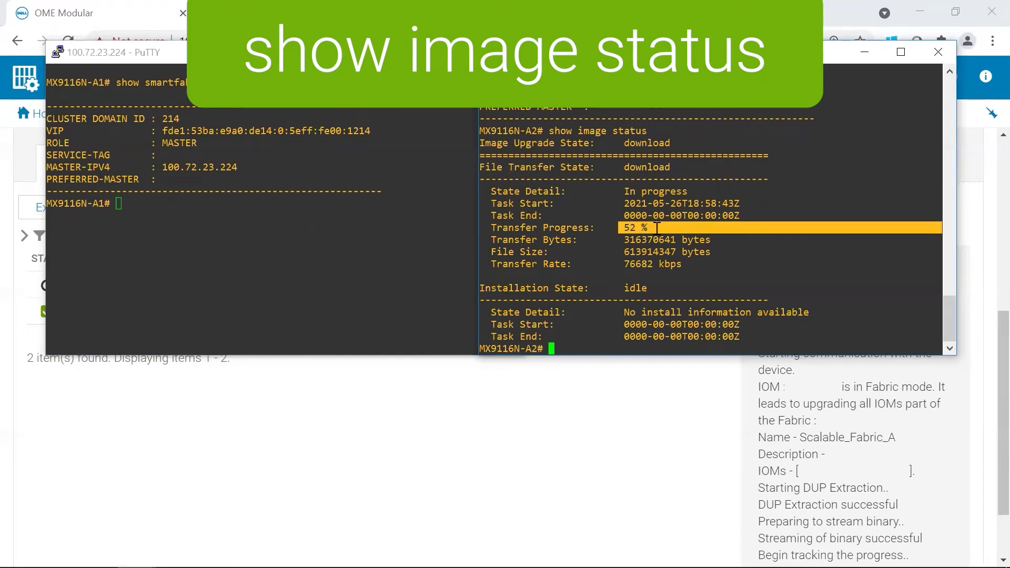
left_click(249, 269)
key("Return")
type("show image s")
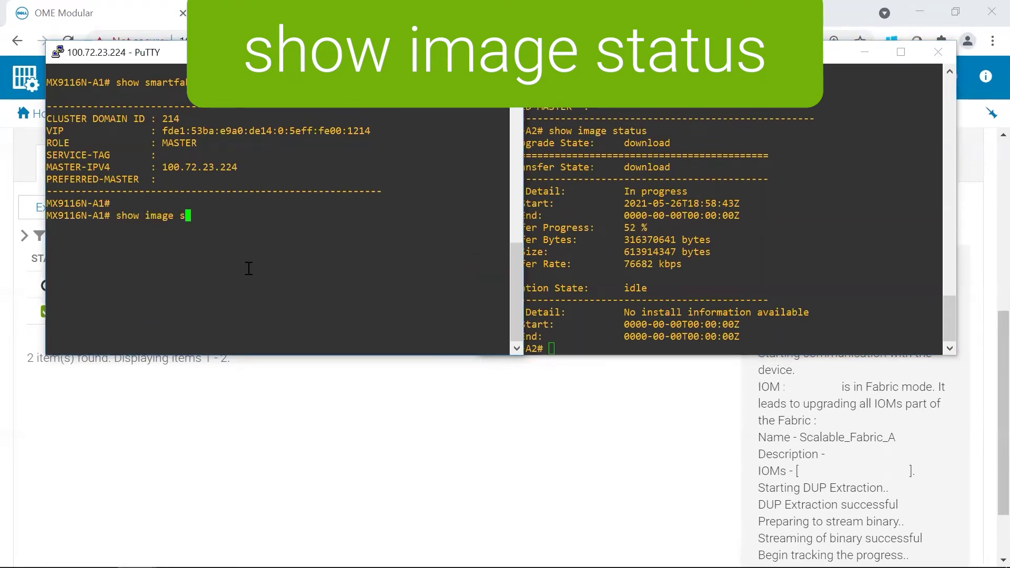
type("tatus")
key("Return")
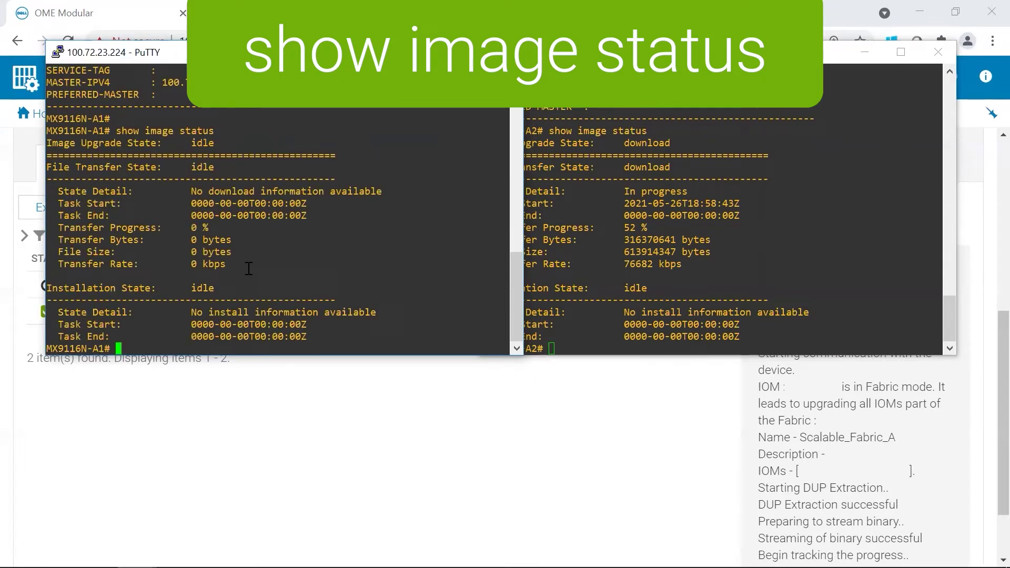
Step: Rerun 'show image status' on A2 to see it now In progress: Installing
left_click(584, 294)
key("Up")
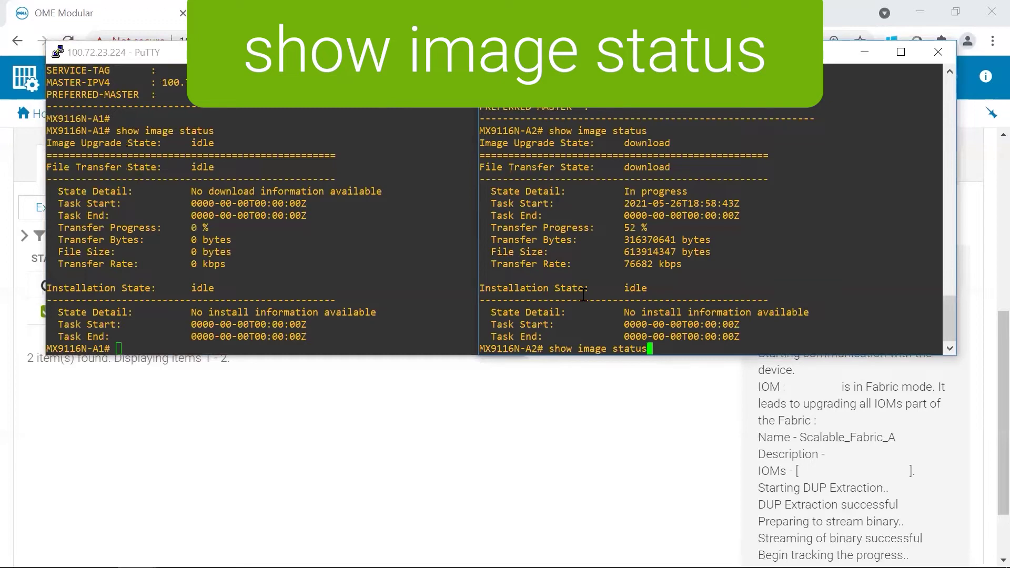
key("Return")
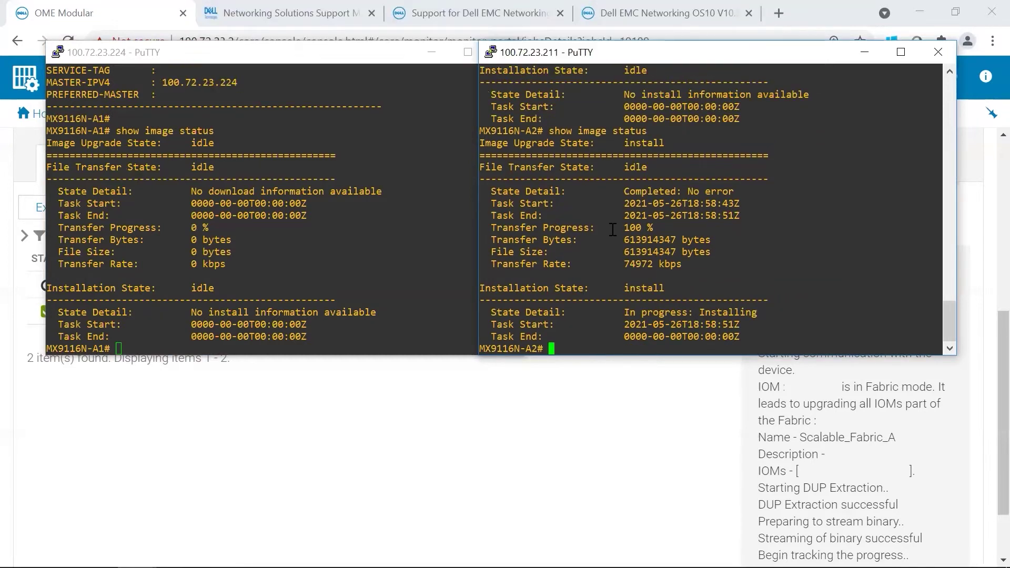
left_click_drag(621, 314, 760, 312)
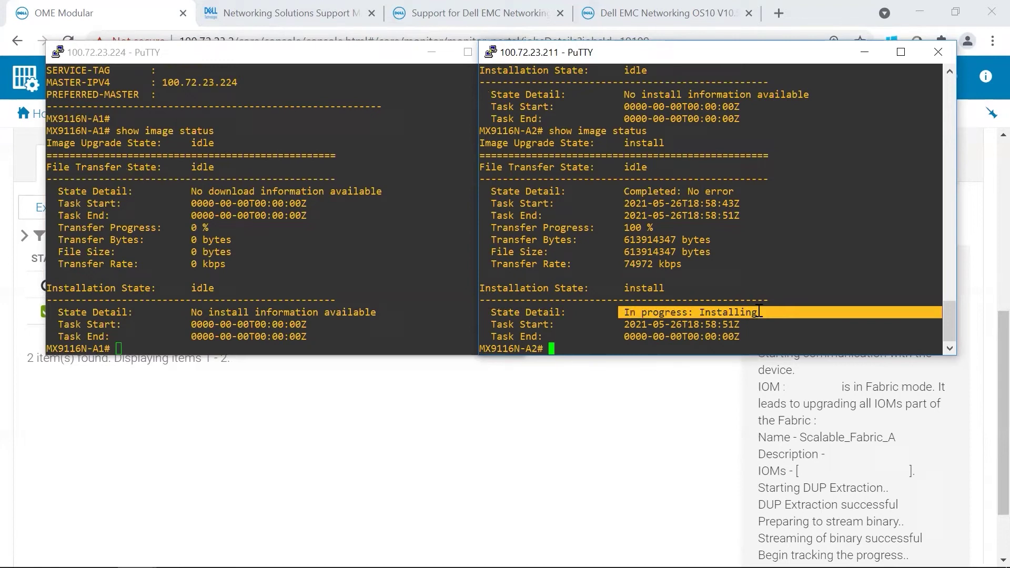
left_click(758, 311)
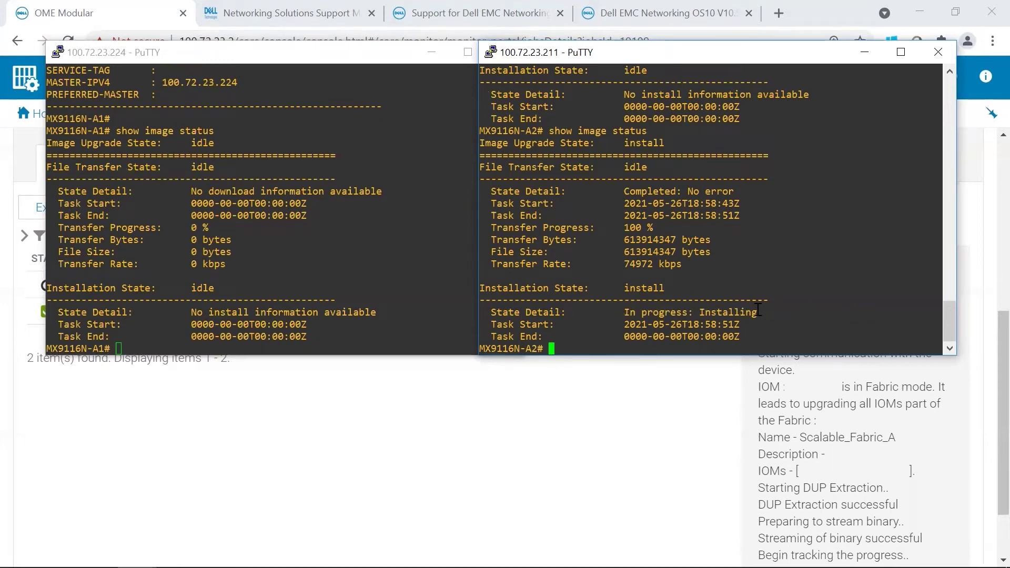
Step: Run 'dir image' on A2 and pick out the 613914347-byte .bin file
type("dir ")
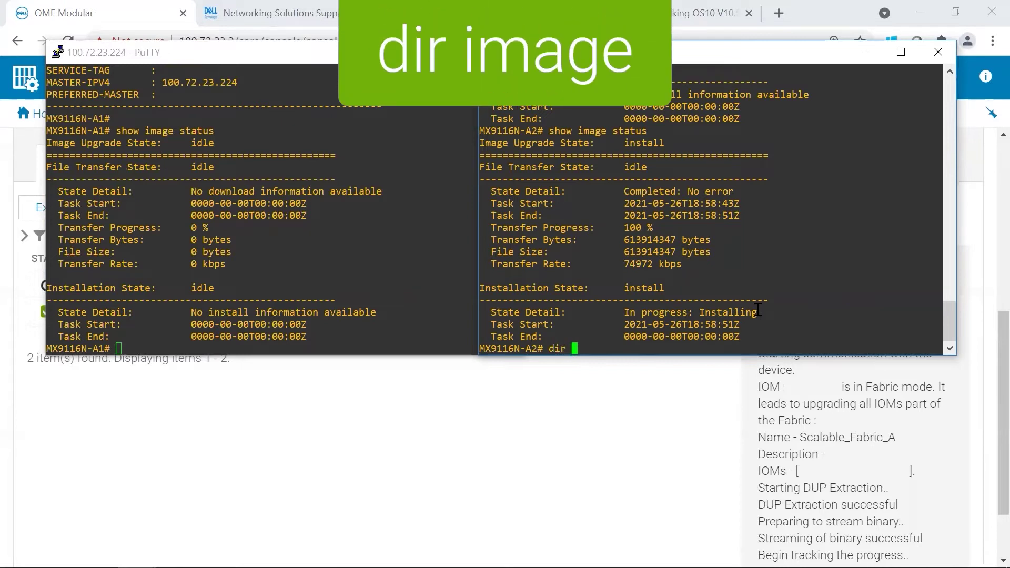
type("image")
key("Return")
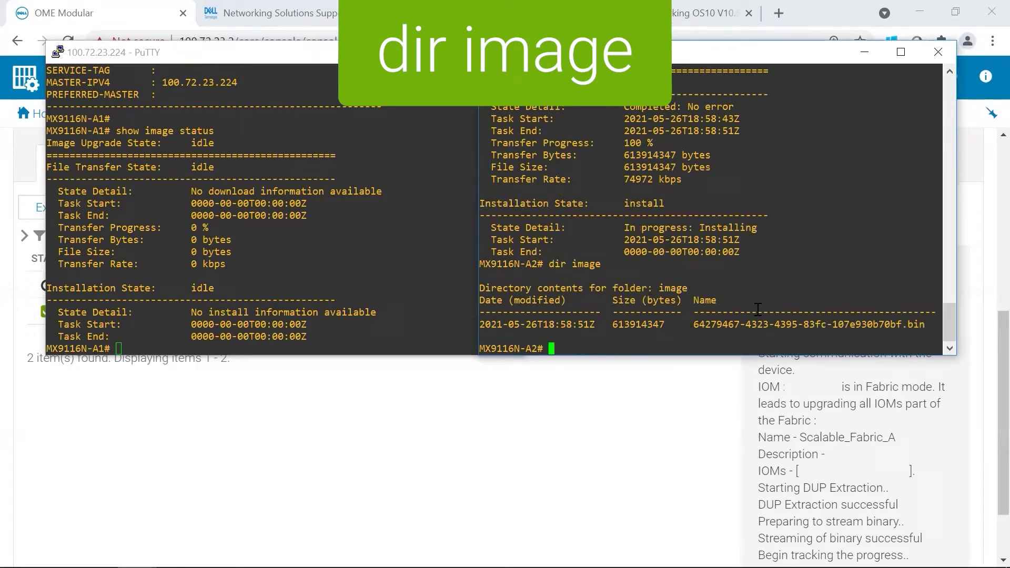
left_click_drag(696, 326, 929, 325)
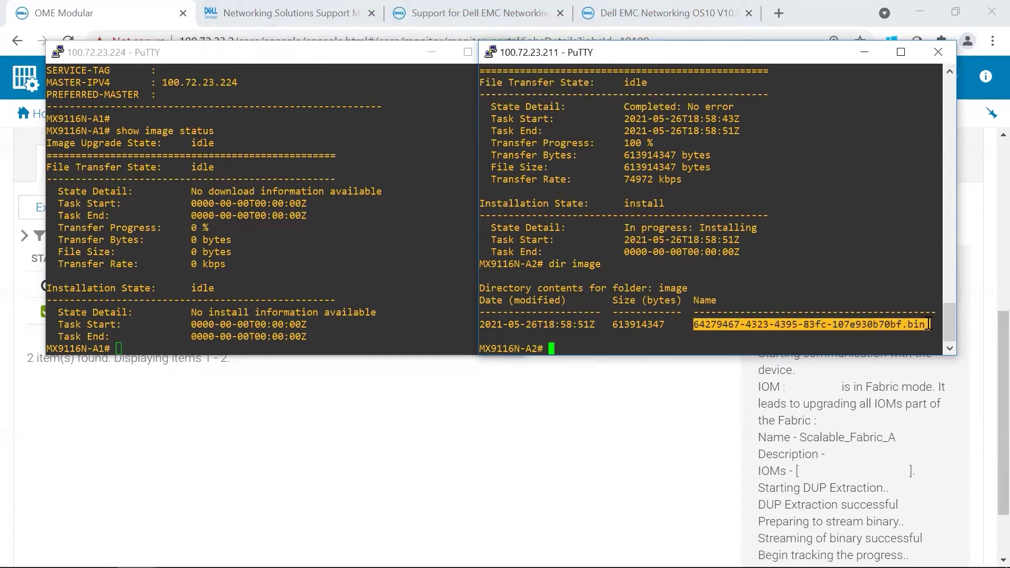
left_click(725, 333)
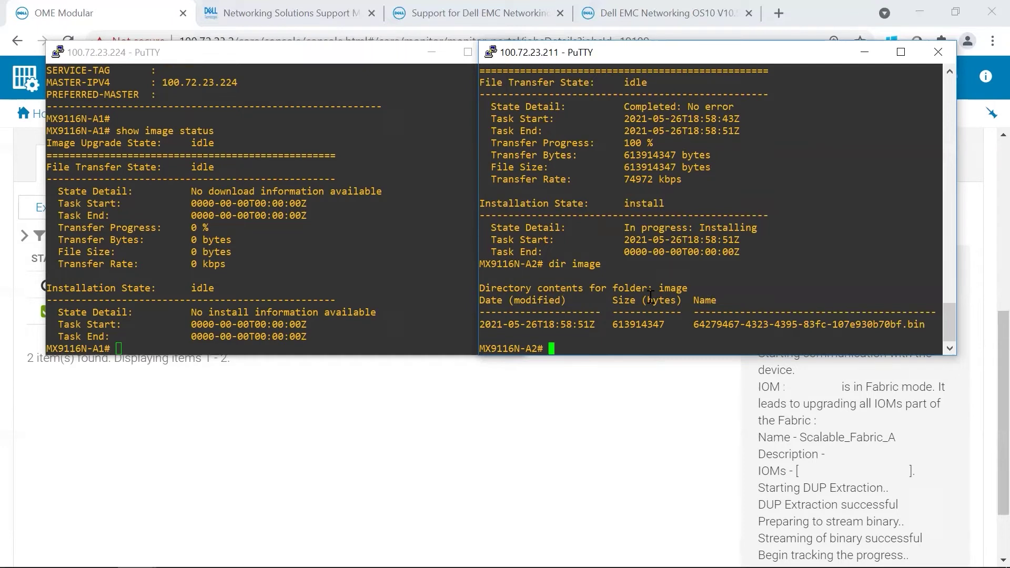
Step: Check the OME job details, then log back into MX9116N-A2 with the admin account
left_click(395, 366)
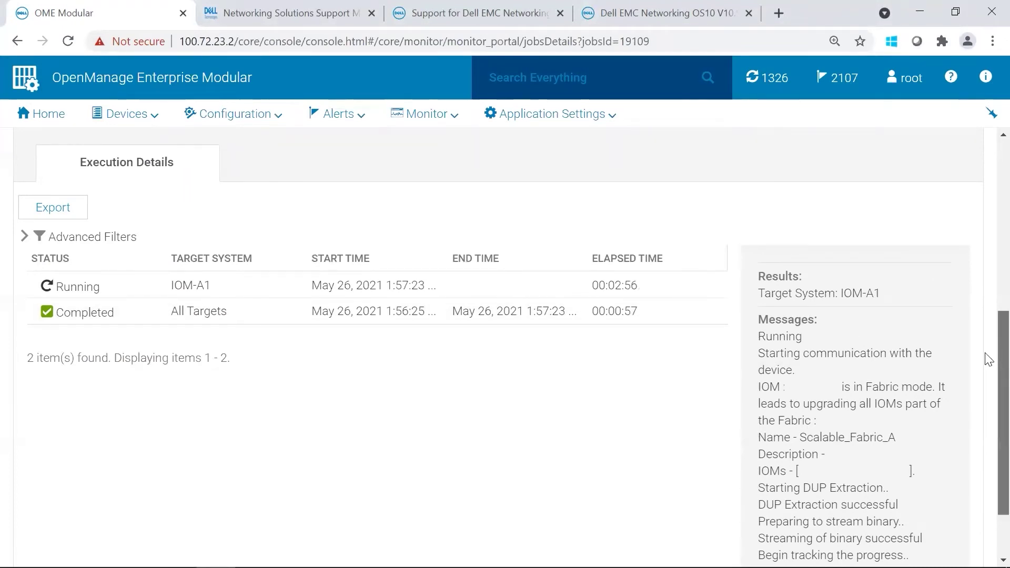
scroll(989, 369, "down", 2)
scroll(987, 406, "up", 6)
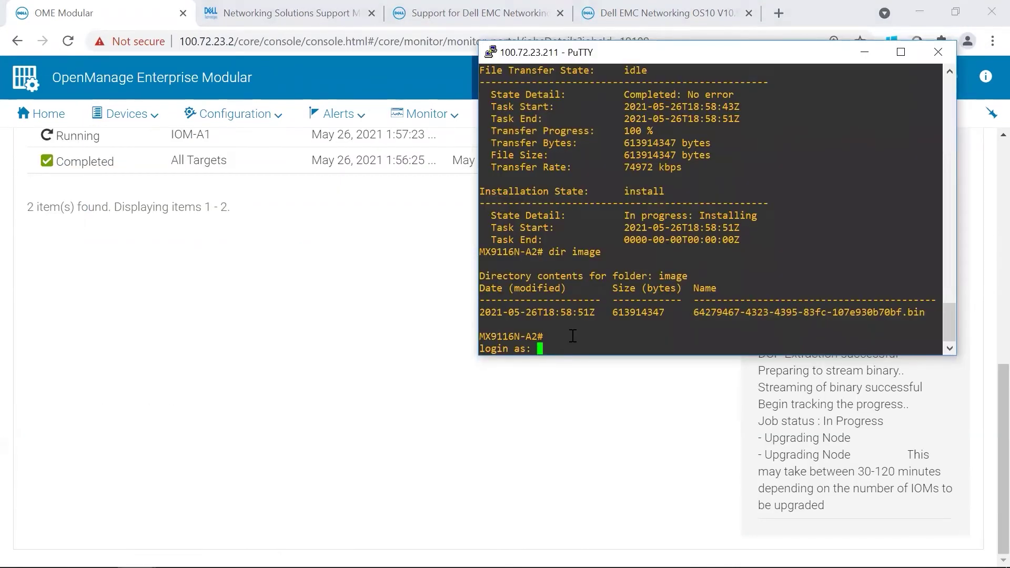
type("admin")
key("Return")
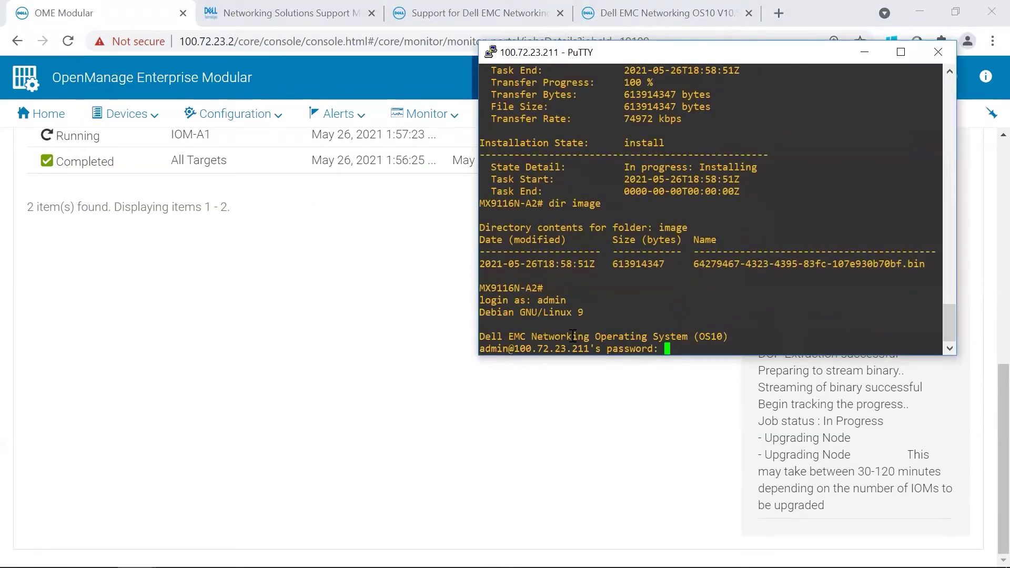
key("Return")
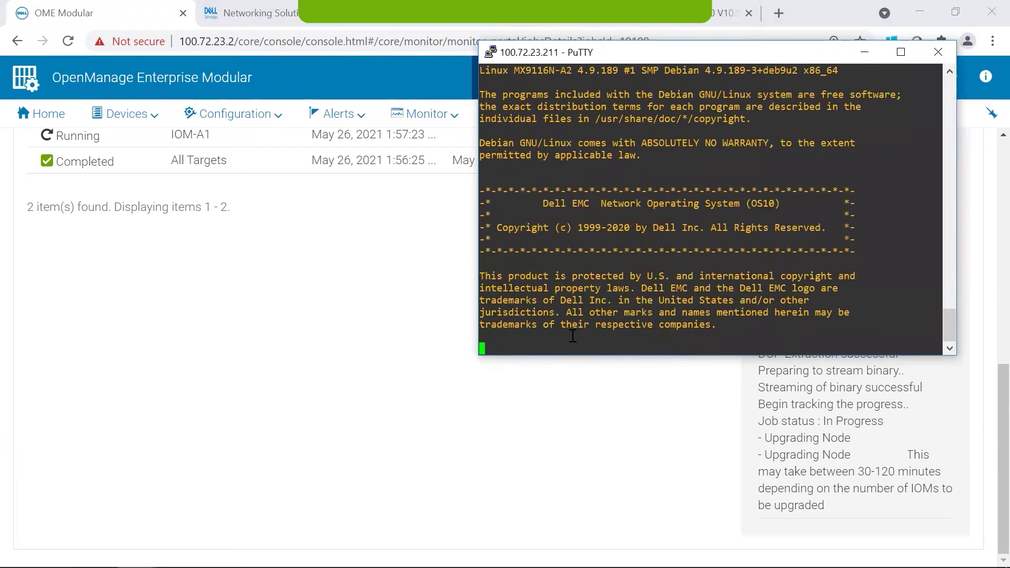
Step: Run 'show version' and 'show vlan' on MX9116N-A2 to confirm OS10 10.5.1.7 and its VLANs
type("show ver")
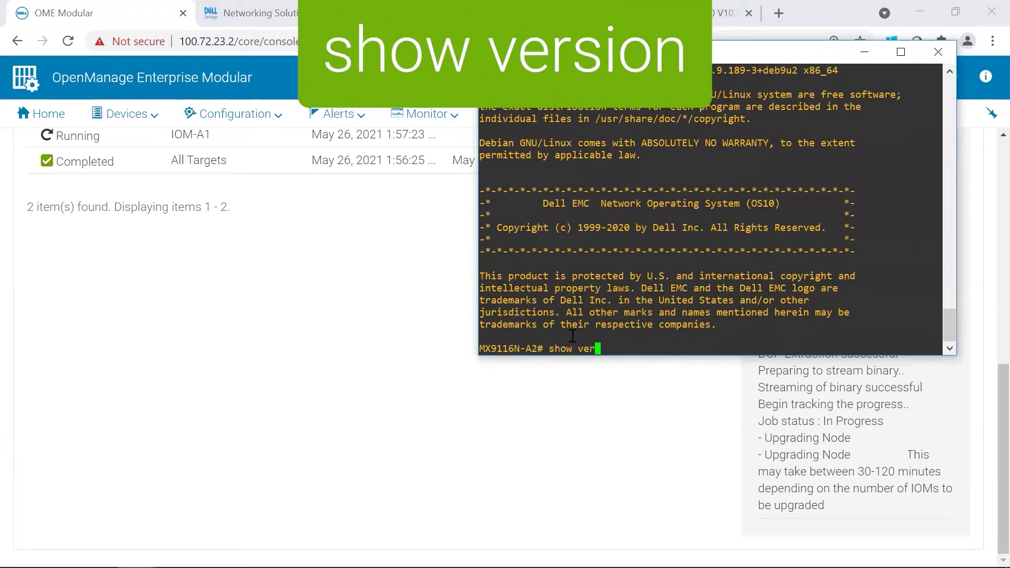
type("sion")
key("Return")
type("show vla")
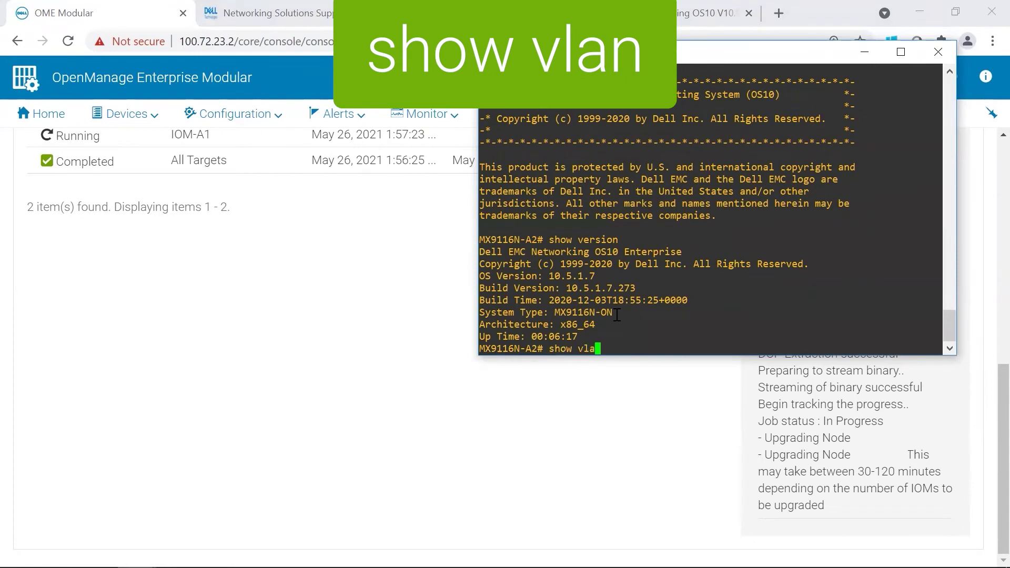
type("n")
key("Return")
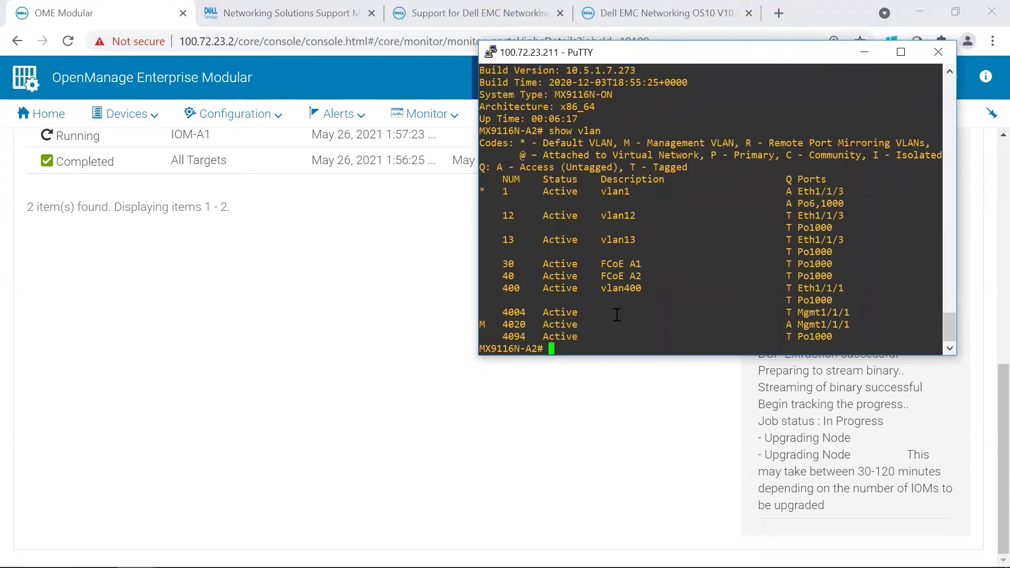
Step: Run 'show smartfabric cluster' and 'show vlt all' on MX9116N-A2
key("Return")
key("Return")
type("show sm")
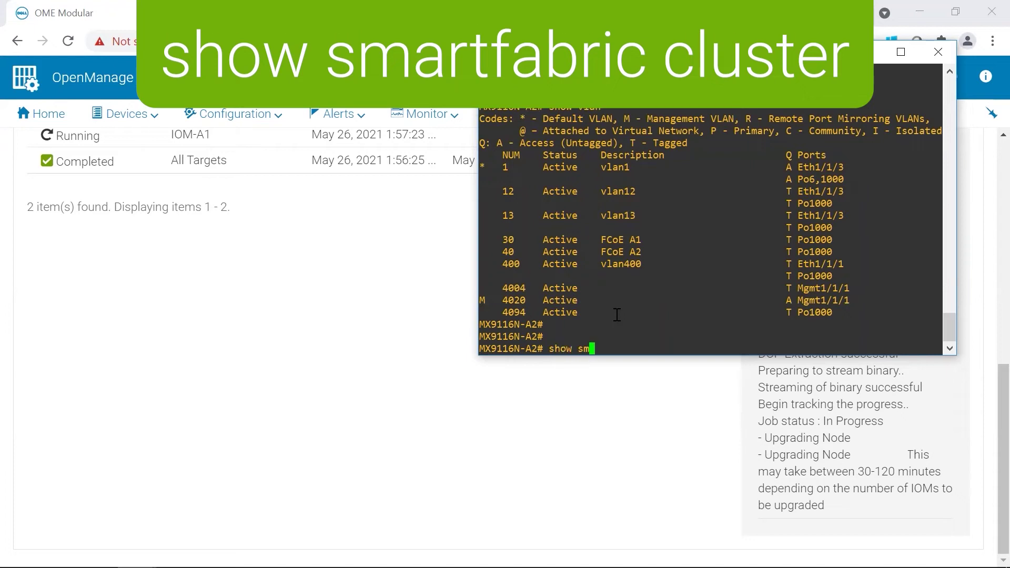
type("artfabric cluster")
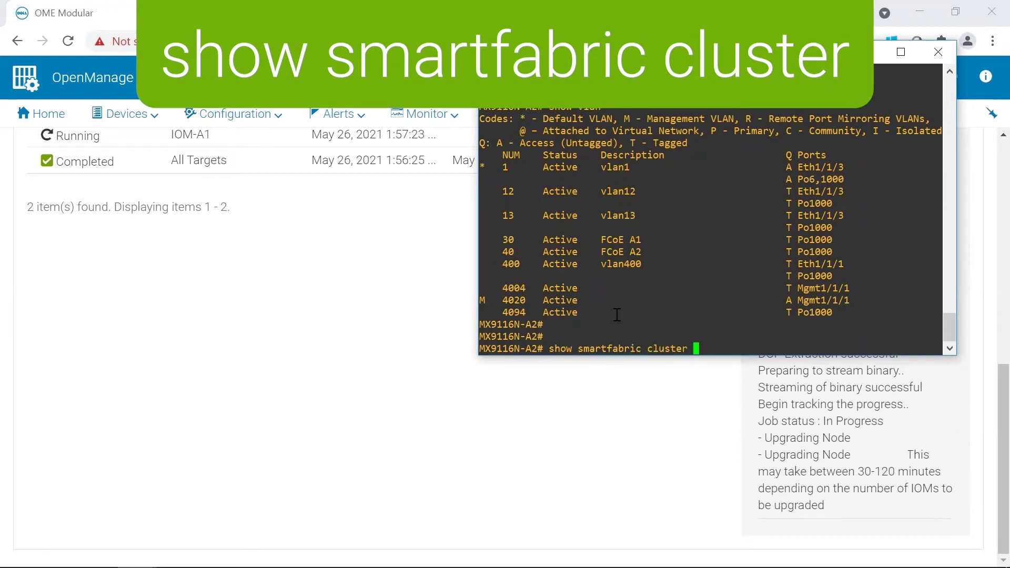
key("Return")
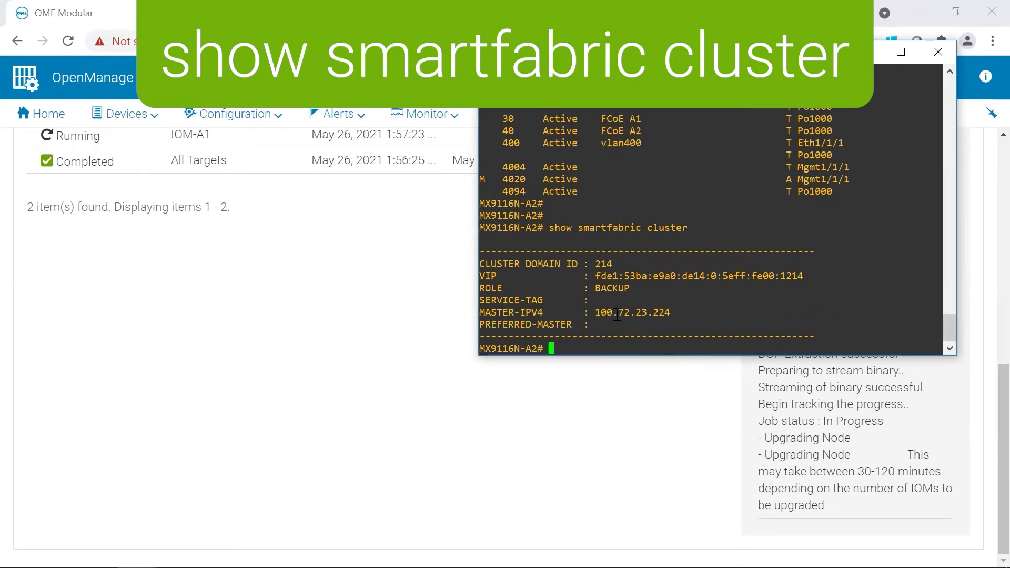
type("show vlt ")
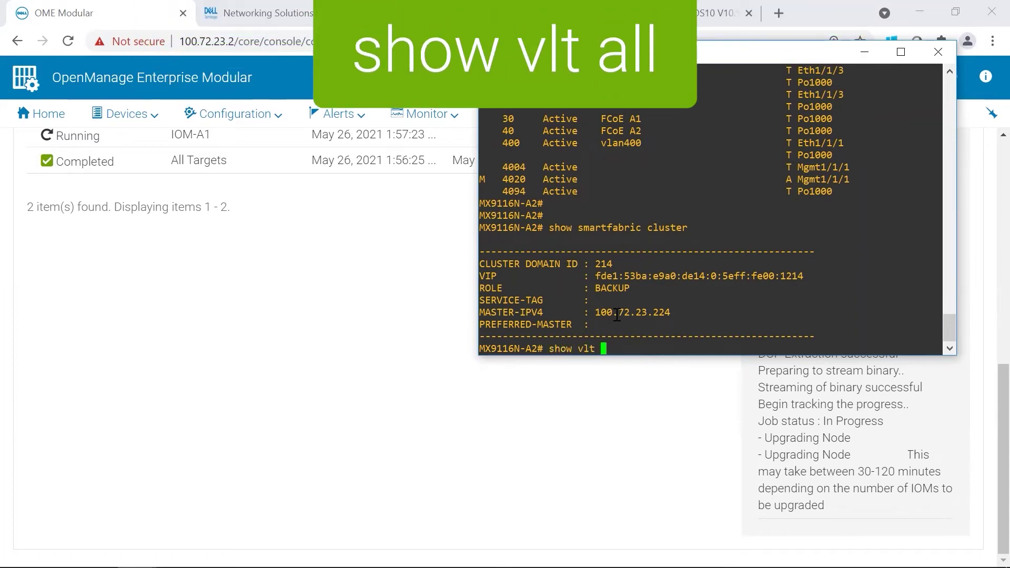
type("all")
key("Return")
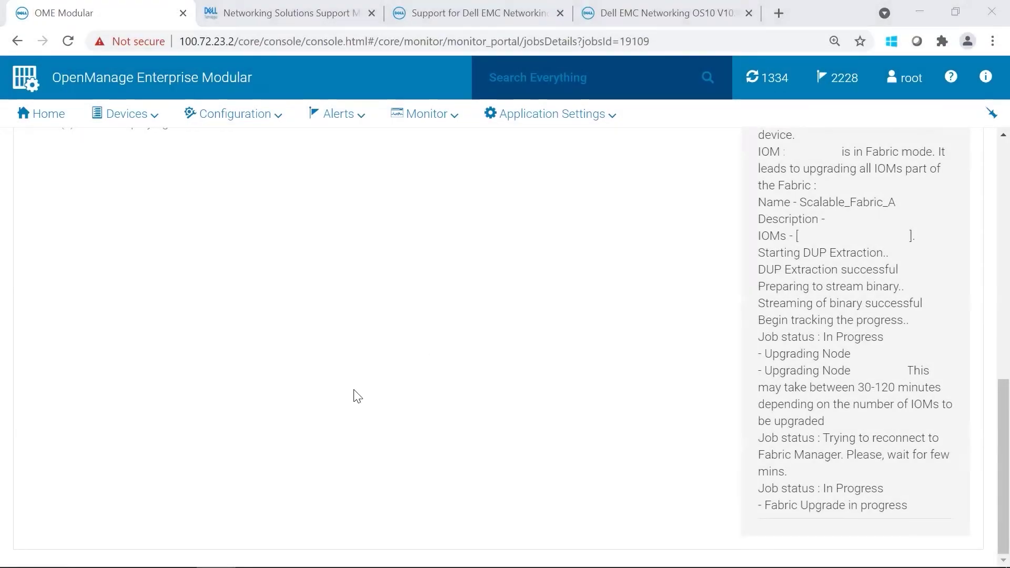
Step: Rerun 'show smartfabric cluster' on MX9116N-A2 to confirm it is now MASTER
mouse_move(85, 567)
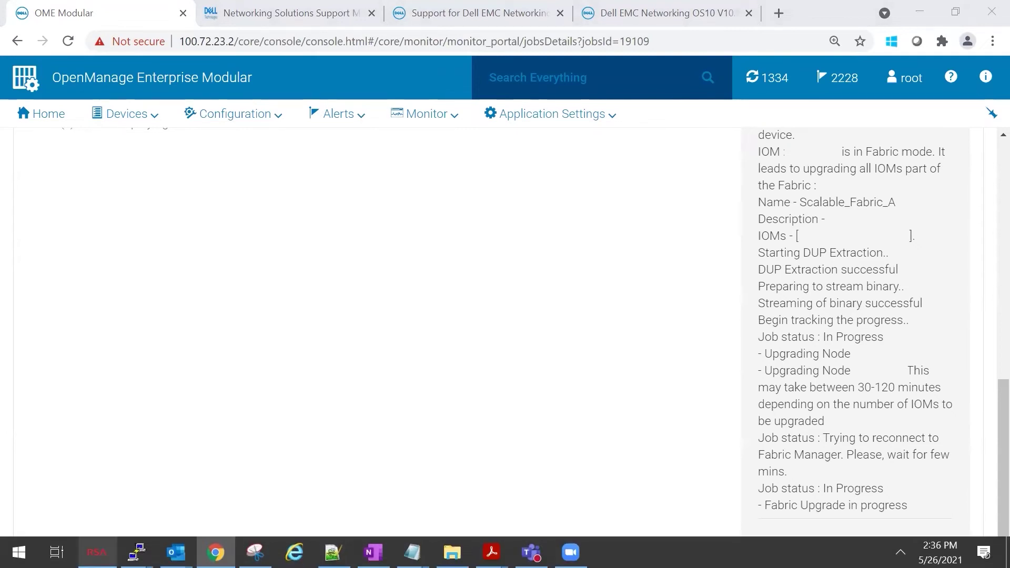
left_click(137, 552)
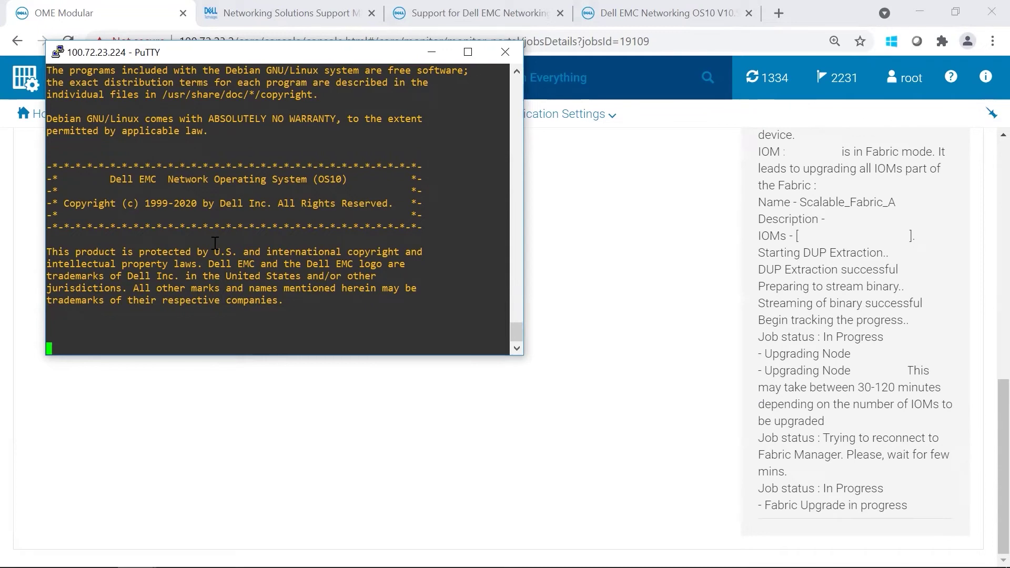
mouse_move(116, 567)
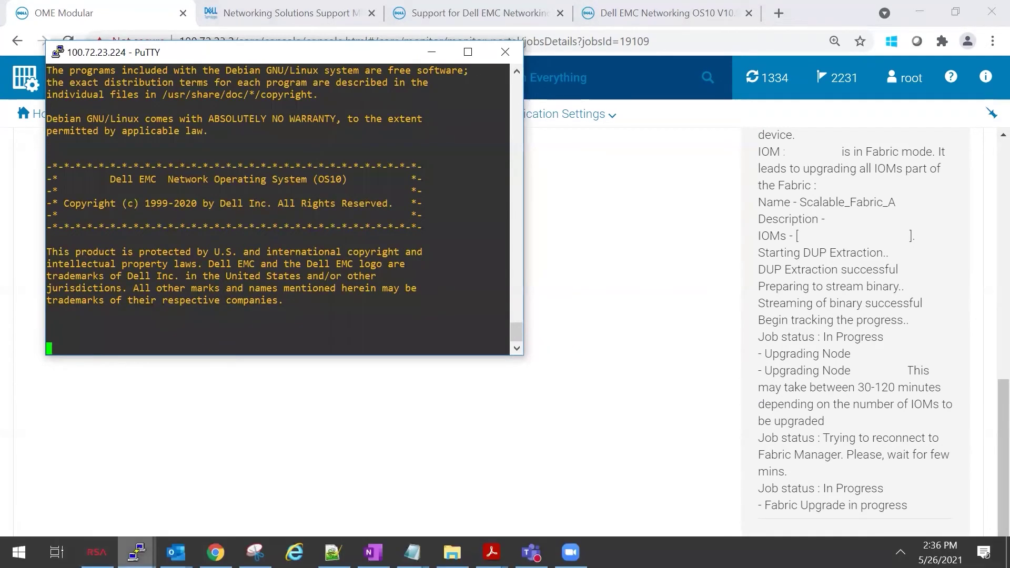
mouse_move(137, 552)
left_click(213, 492)
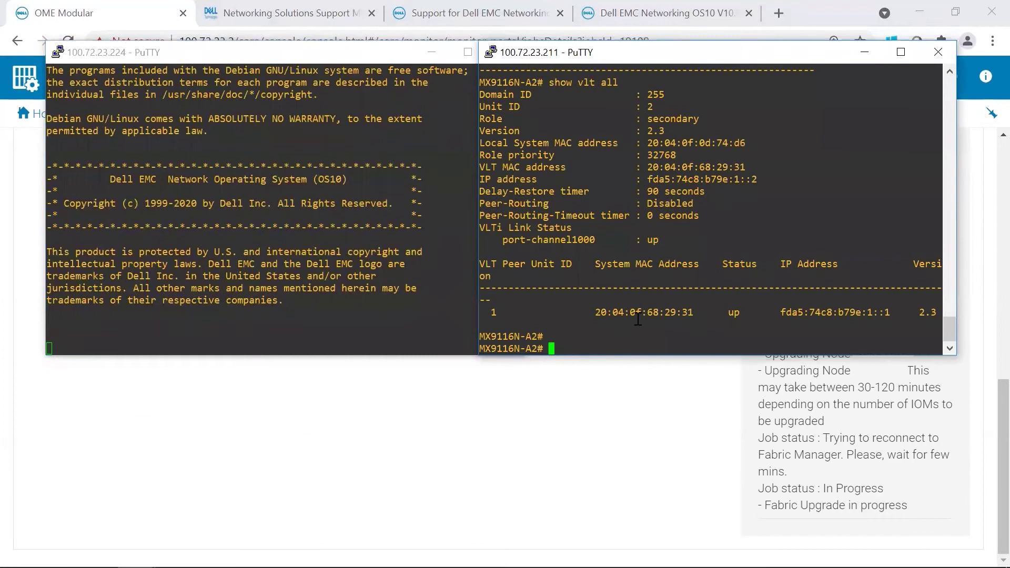
type("show smartfabric ")
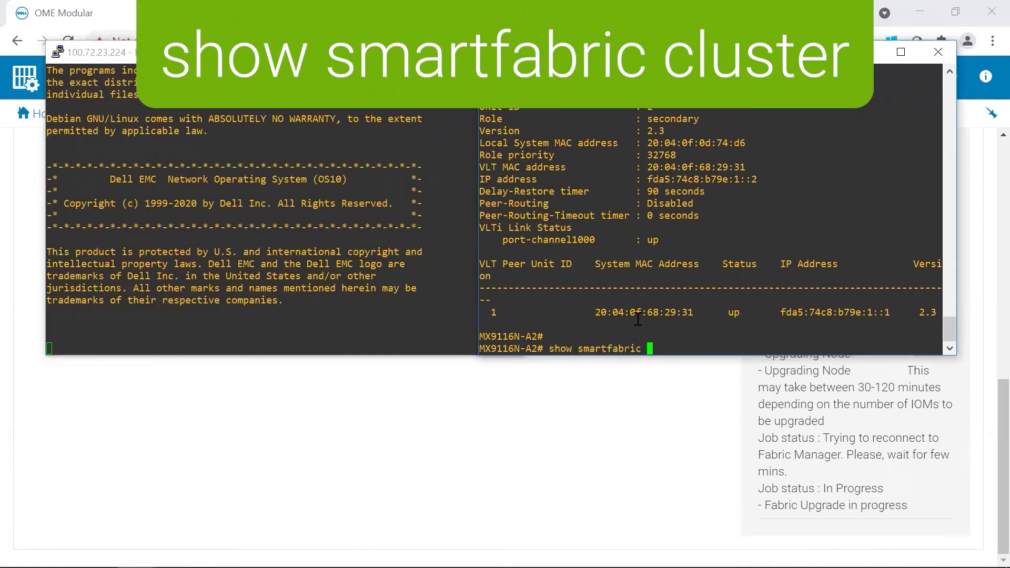
type("cluster")
key("Return")
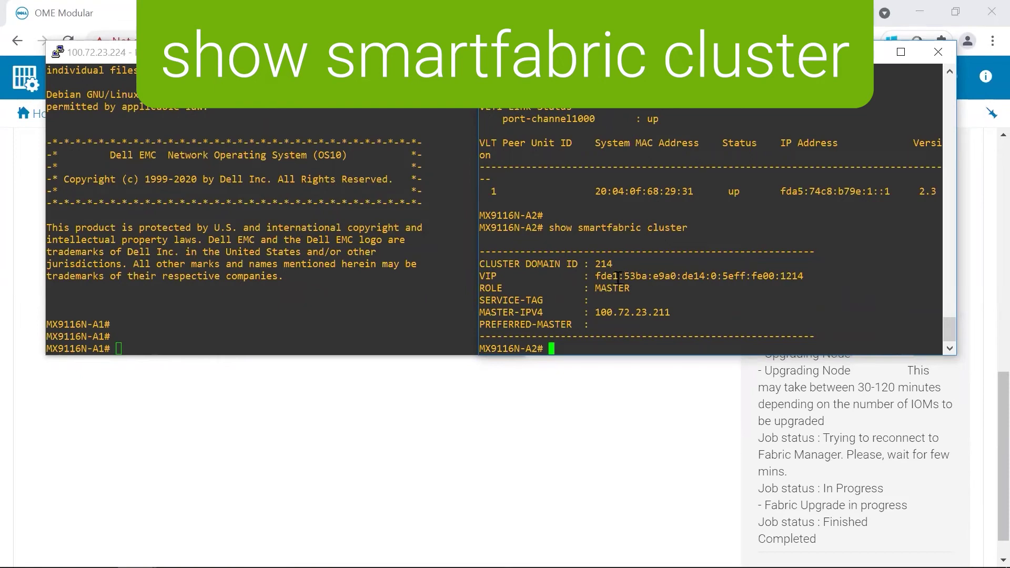
Step: Run 'show smartfabric cluster' on MX9116N-A1 to confirm it is now BACKUP
left_click(256, 292)
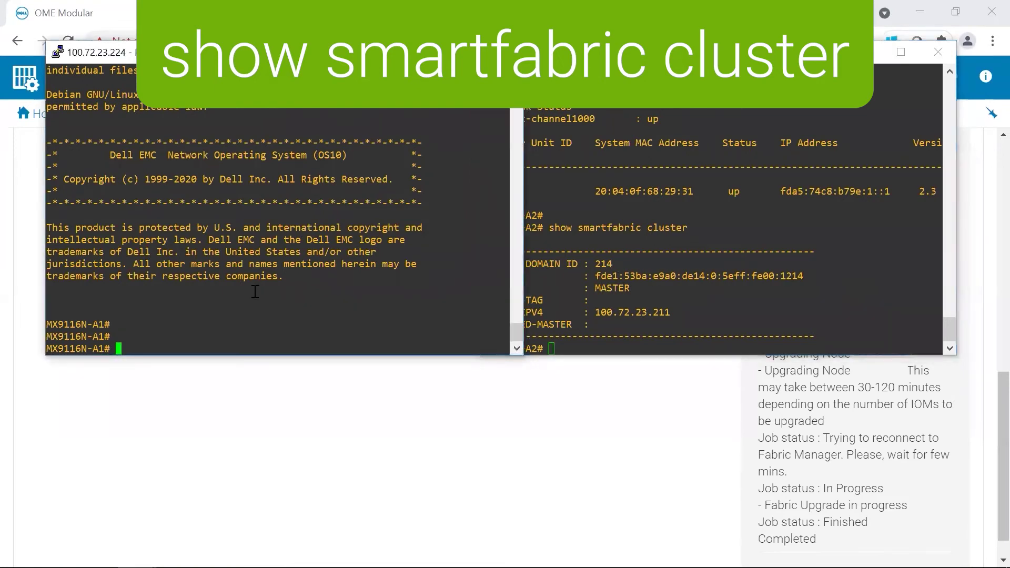
type("show smartfabric cluster")
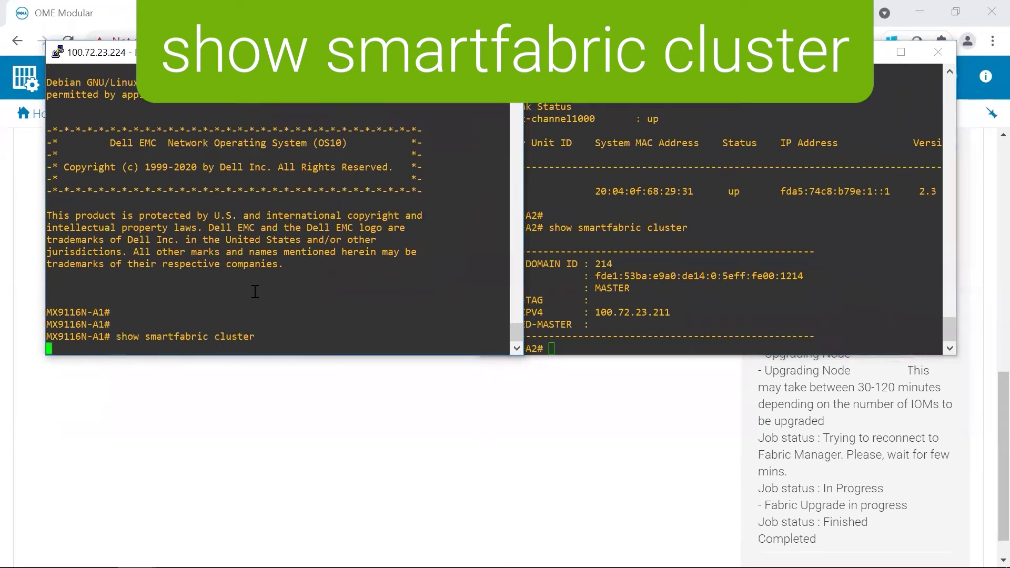
key("Return")
Step: Run 'show version' on both MX9116N-A1 and MX9116N-A2
type("show version")
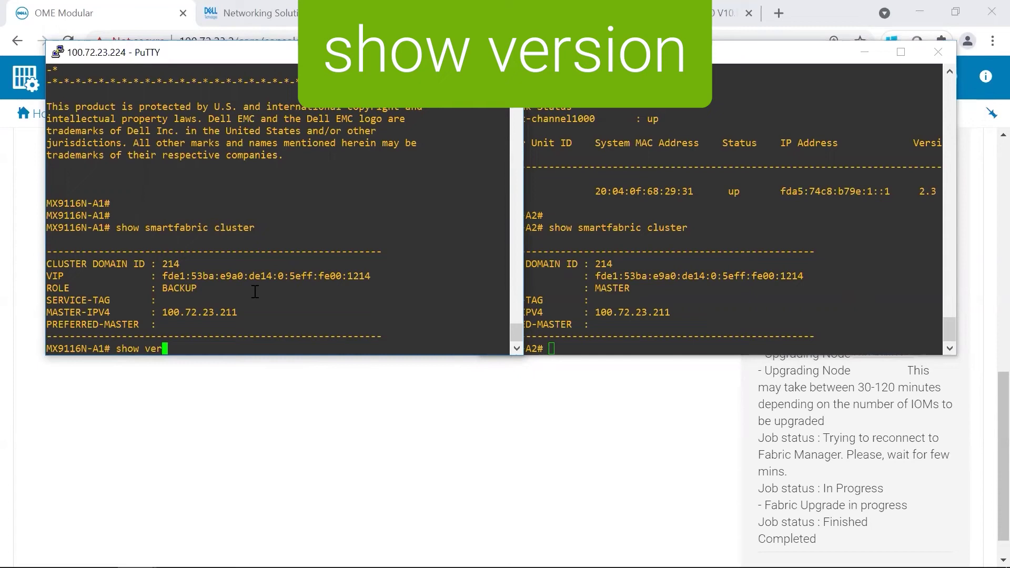
key("Return")
left_click(622, 274)
type("show version")
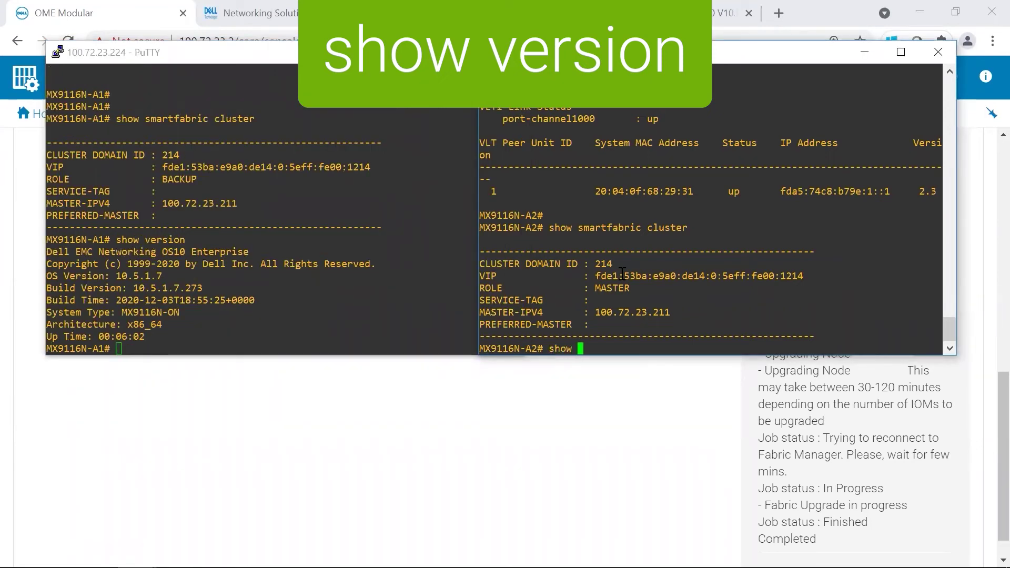
key("Return")
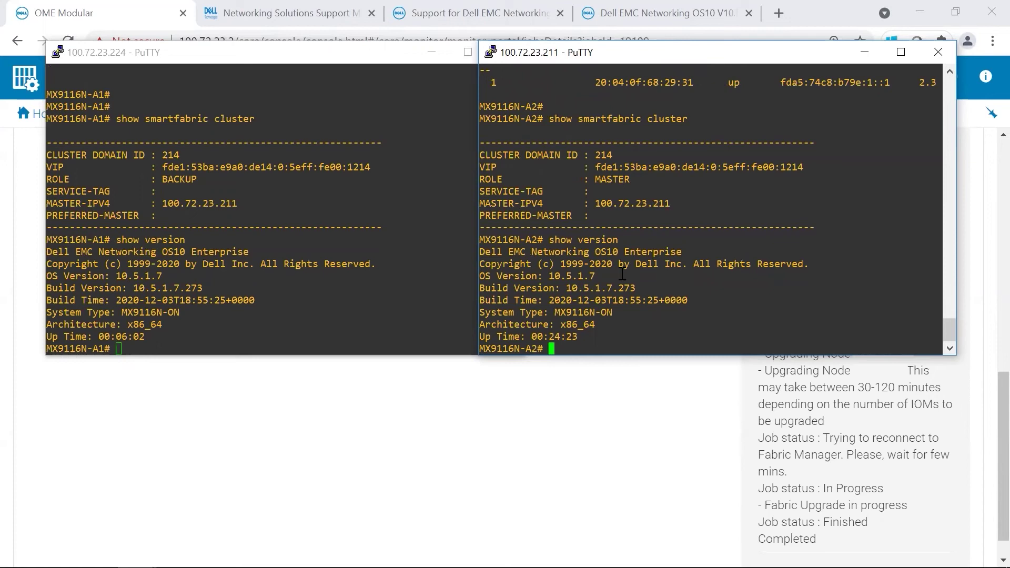
Step: Run 'show vlt all' and 'show port-channel summary' on MX9116N-A1
left_click(235, 305)
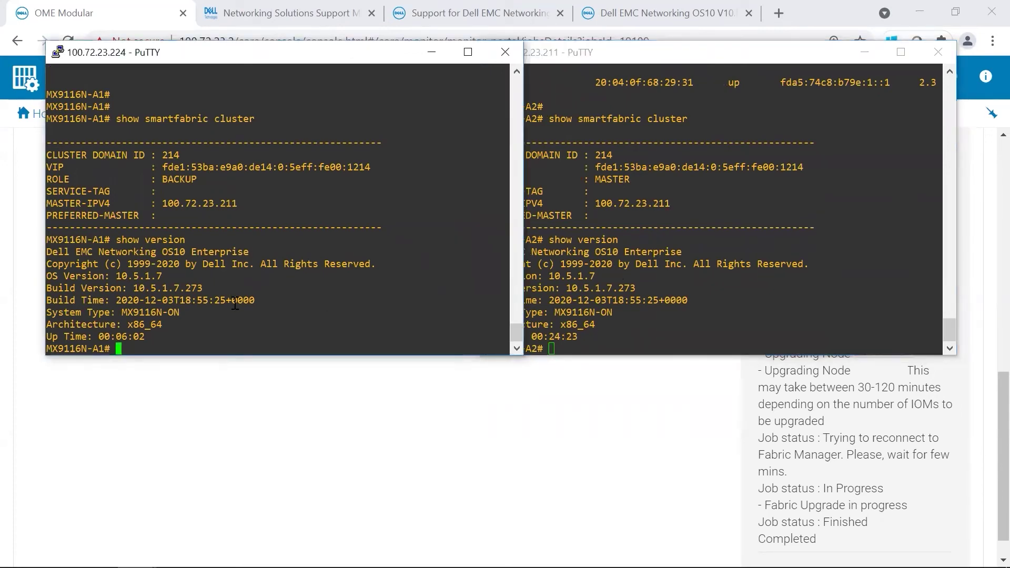
type("show vlt ")
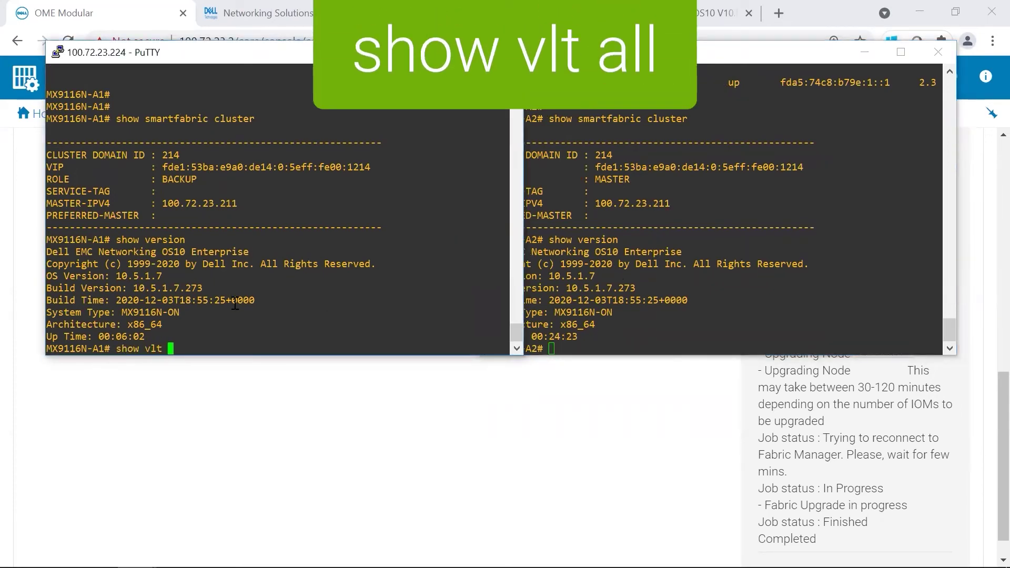
type("all")
key("Return")
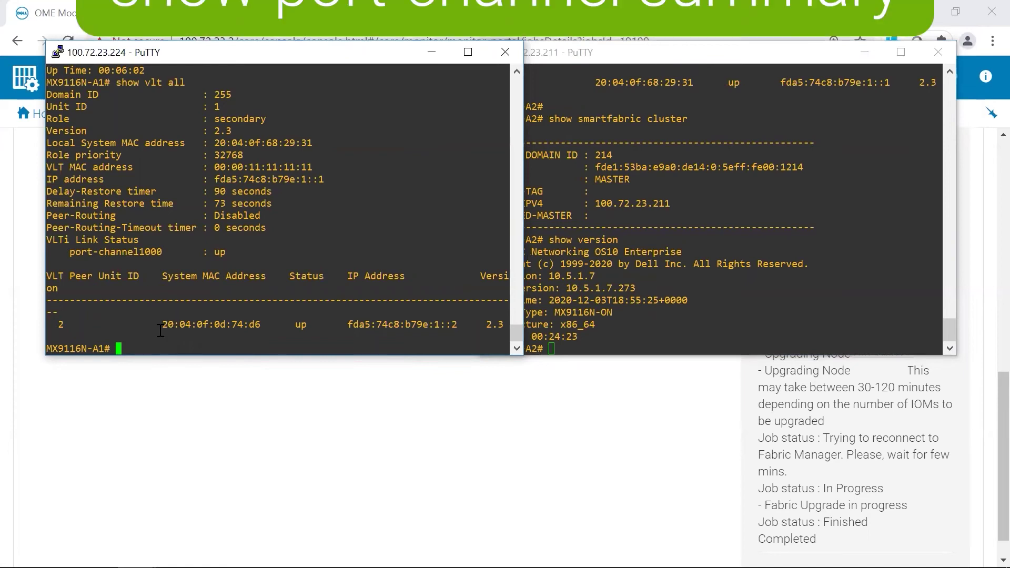
type("show port")
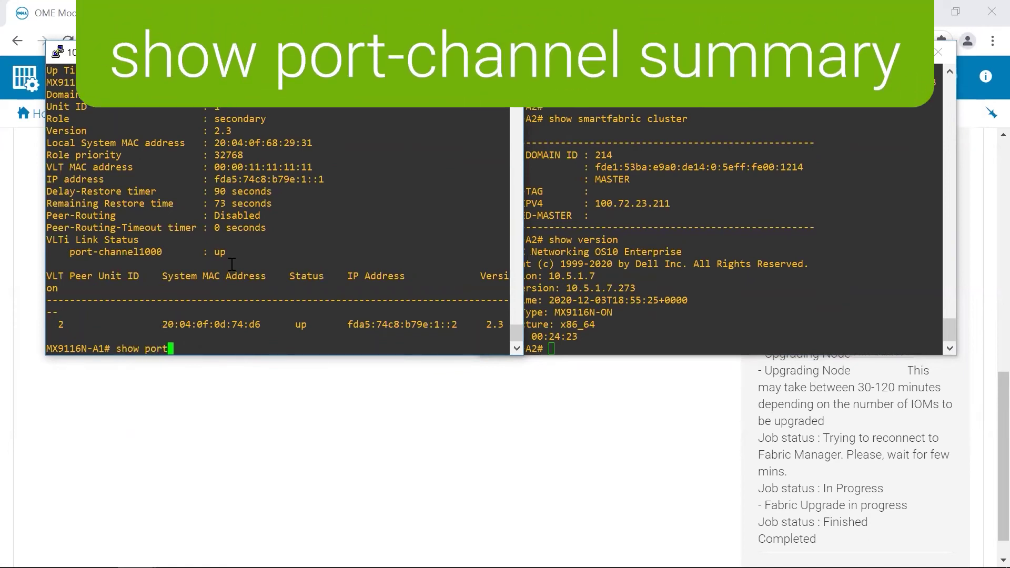
type("-channel summary")
key("Return")
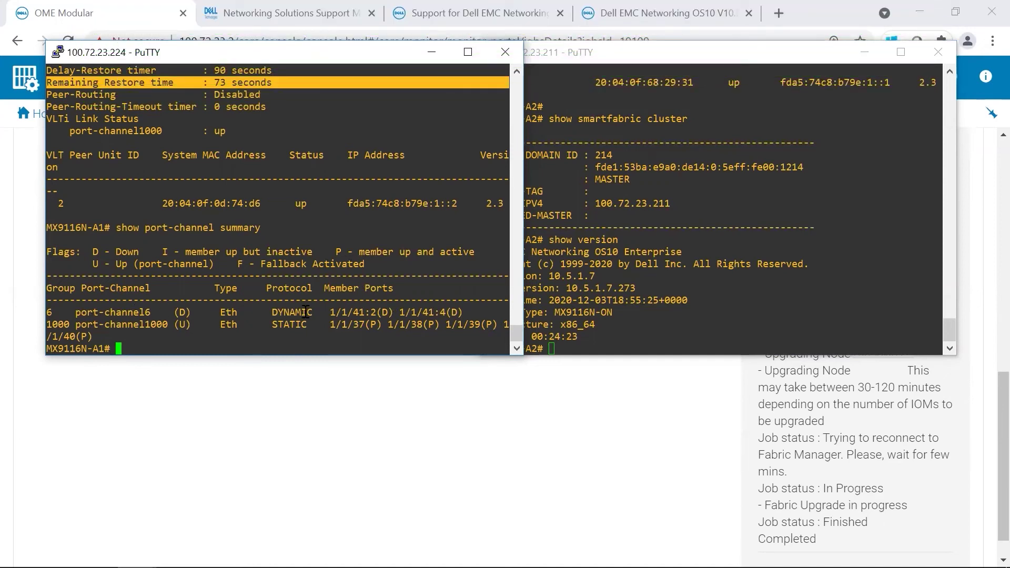
Step: Highlight the port-channel6 row, then run 'show vlt all' and 'show vlan' on MX9116N-A1
left_click_drag(145, 312, 462, 312)
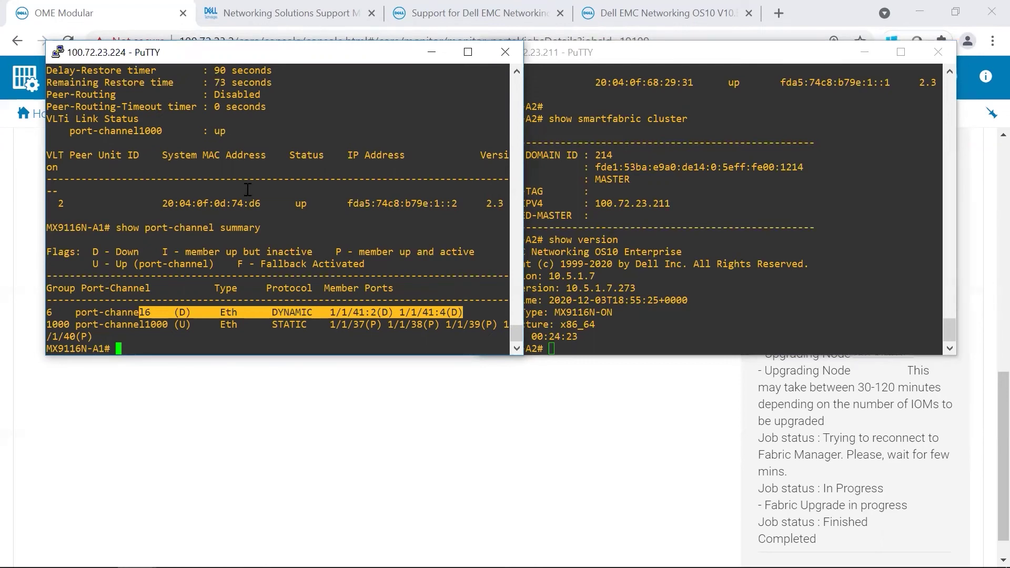
left_click(165, 286)
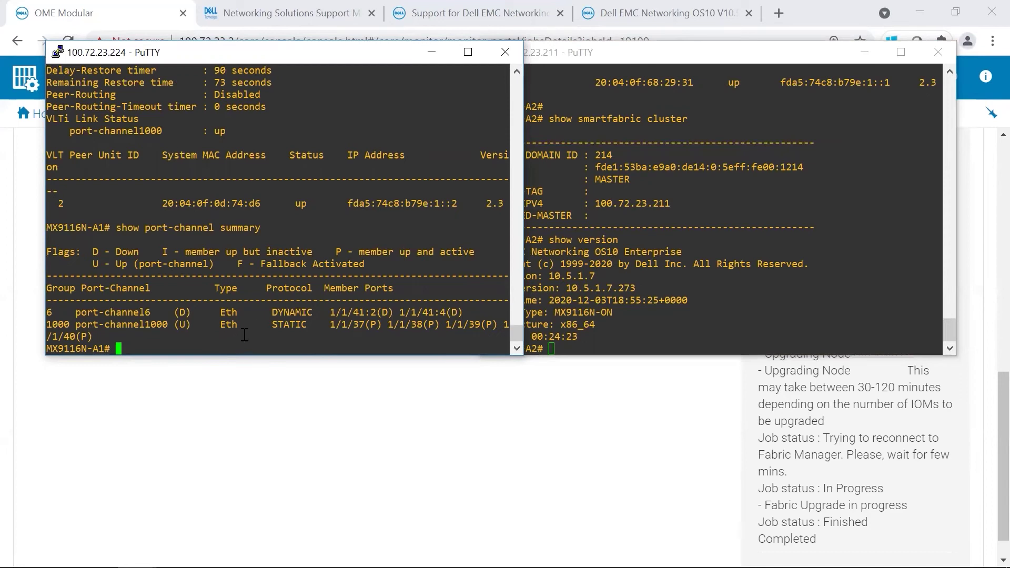
type("show ")
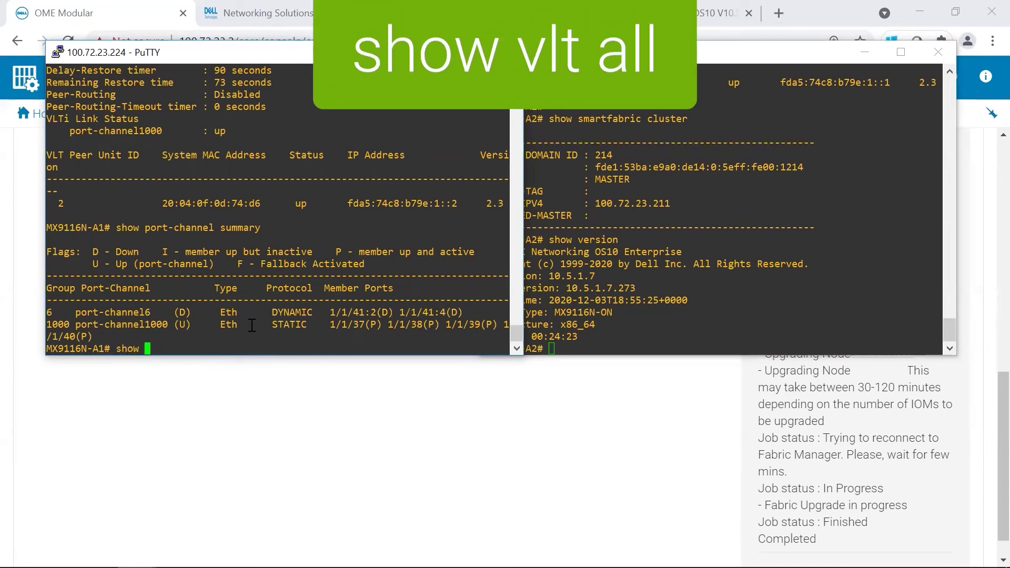
type("vlt all")
key("Return")
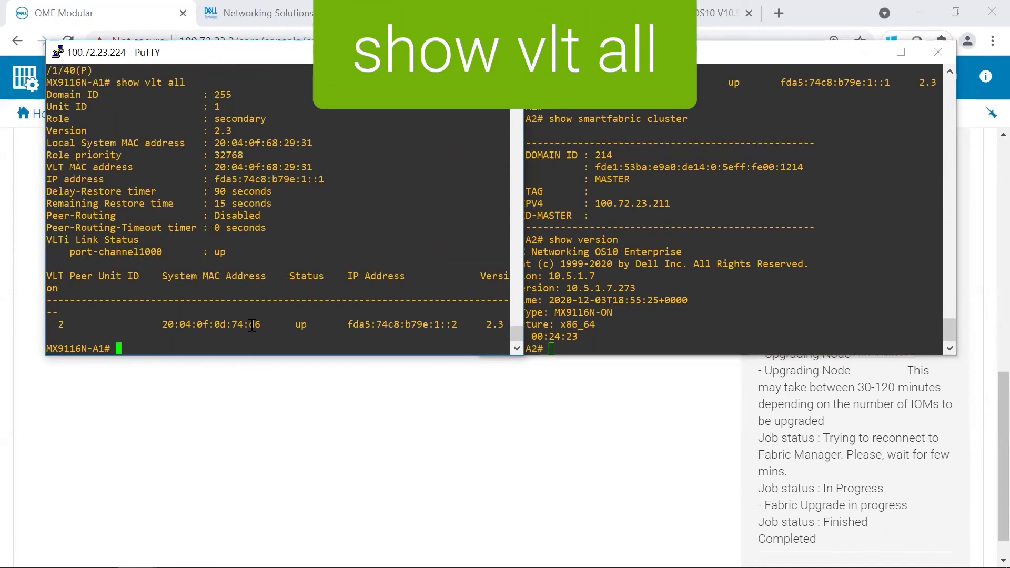
type("show vlan")
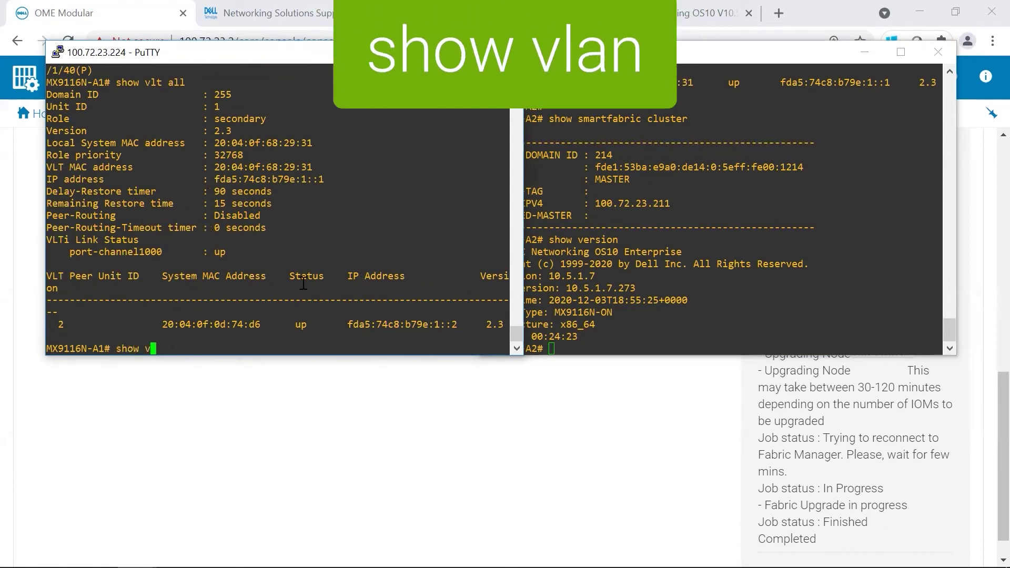
key("Return")
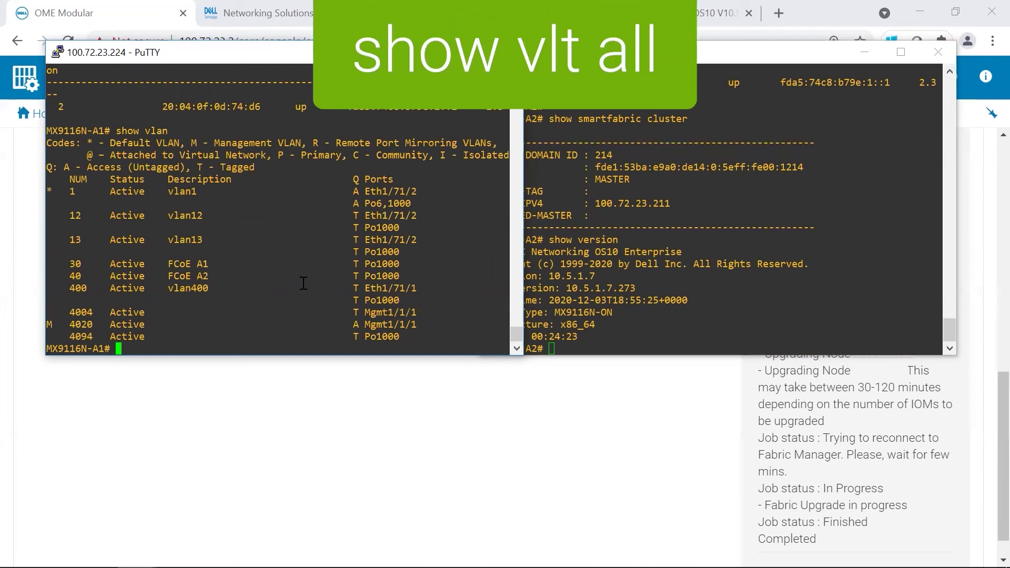
Step: Rerun 'show vlt all' and 'show port-channel summary', using Tab completion, on MX9116N-A1
type("show vlt all")
key("Return")
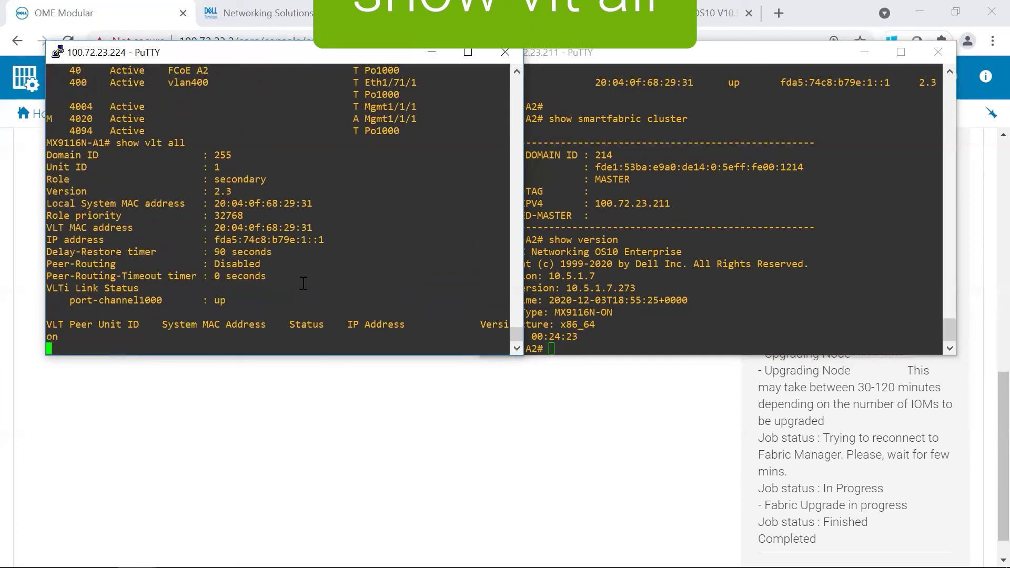
type("show port")
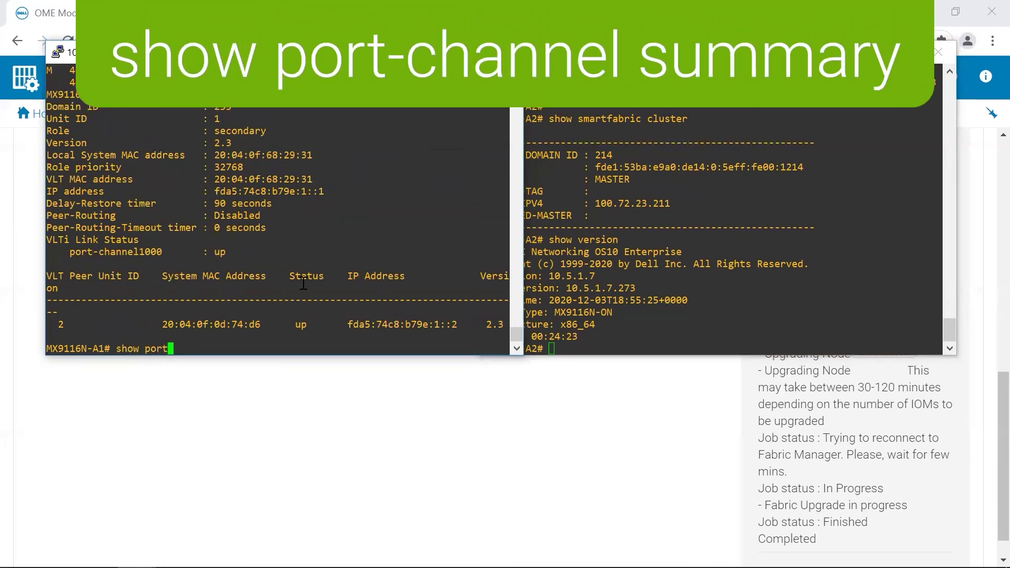
key("Tab")
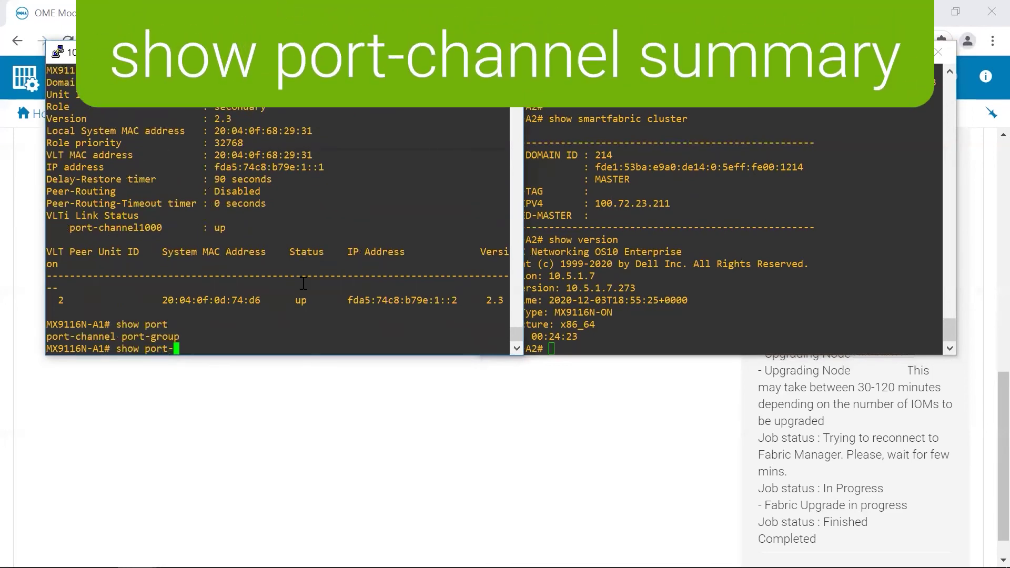
type("c")
key("Tab")
type("summary")
key("Return")
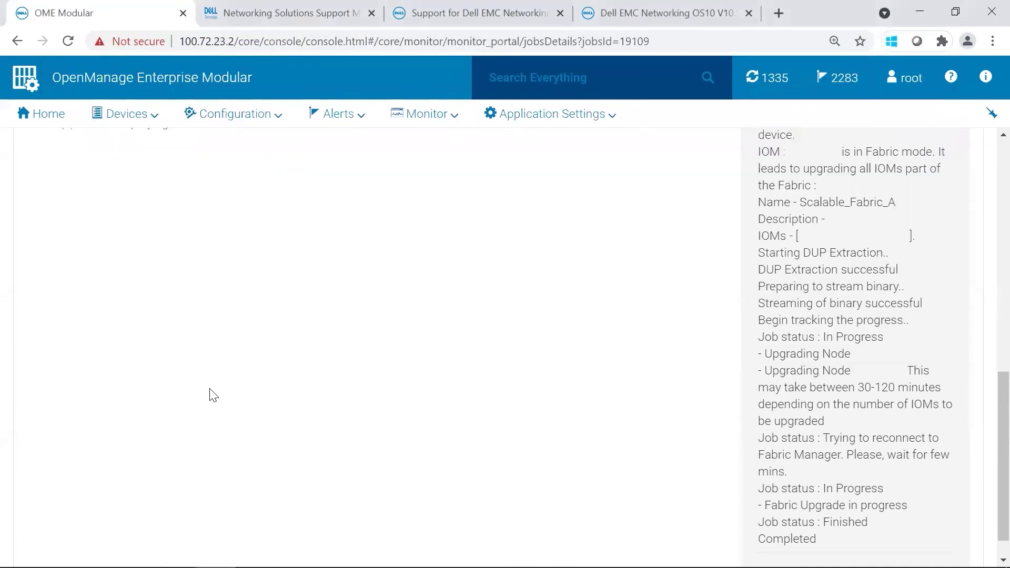
Step: Scroll up the Job Details page to see Completed at 100% with 00:41:10 elapsed
scroll(989, 393, "up", 6)
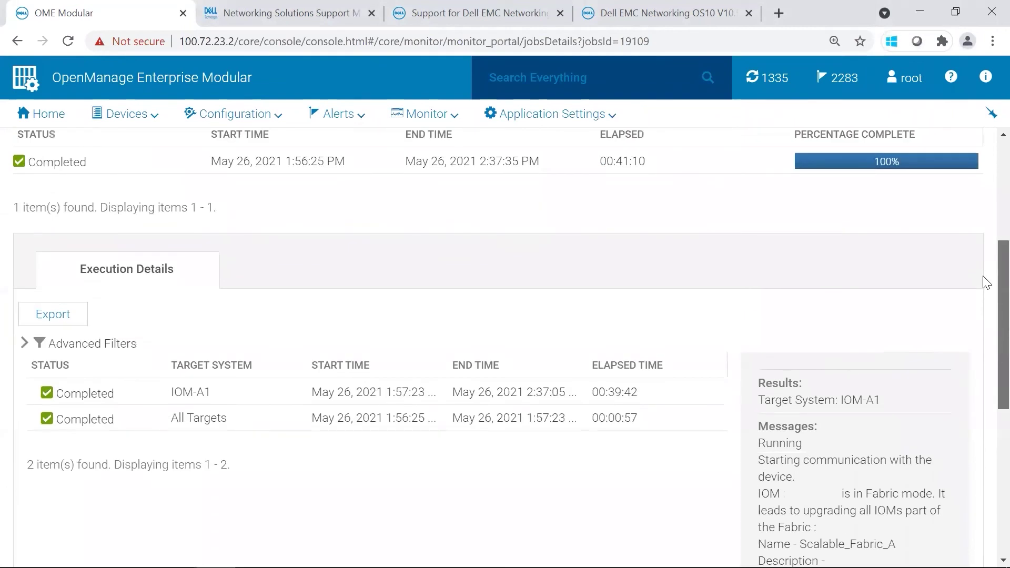
scroll(987, 283, "up", 2)
scroll(975, 216, "up", 3)
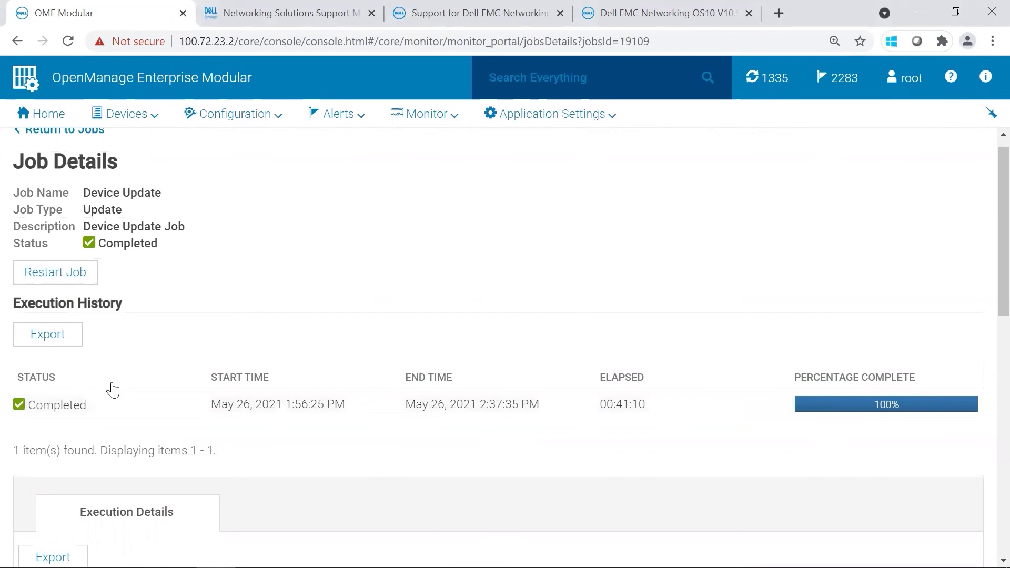
Step: Open IOM-A1 from Devices > I/O Modules and check its firmware version, 10.5.1.7.273
left_click(144, 115)
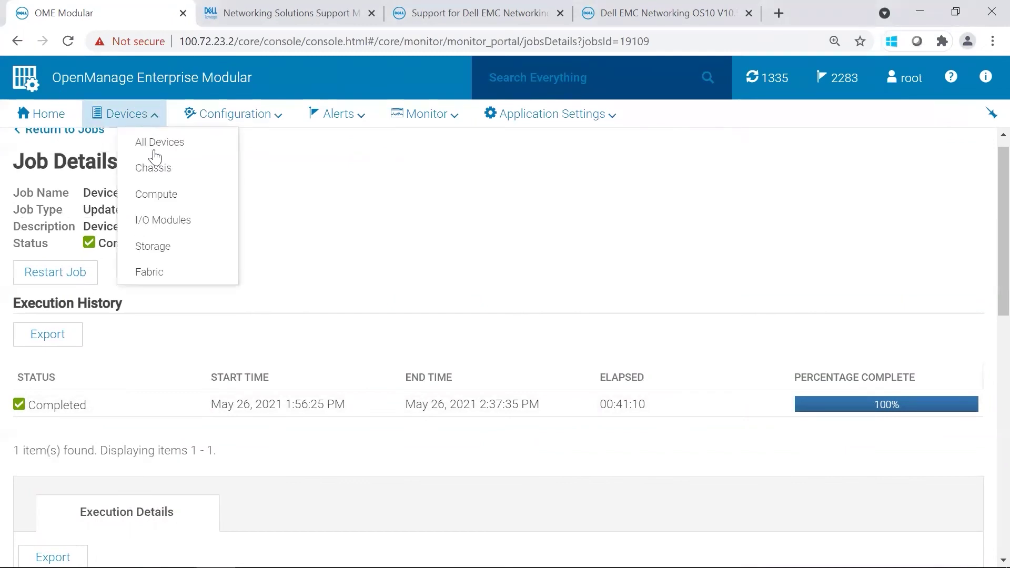
left_click(187, 224)
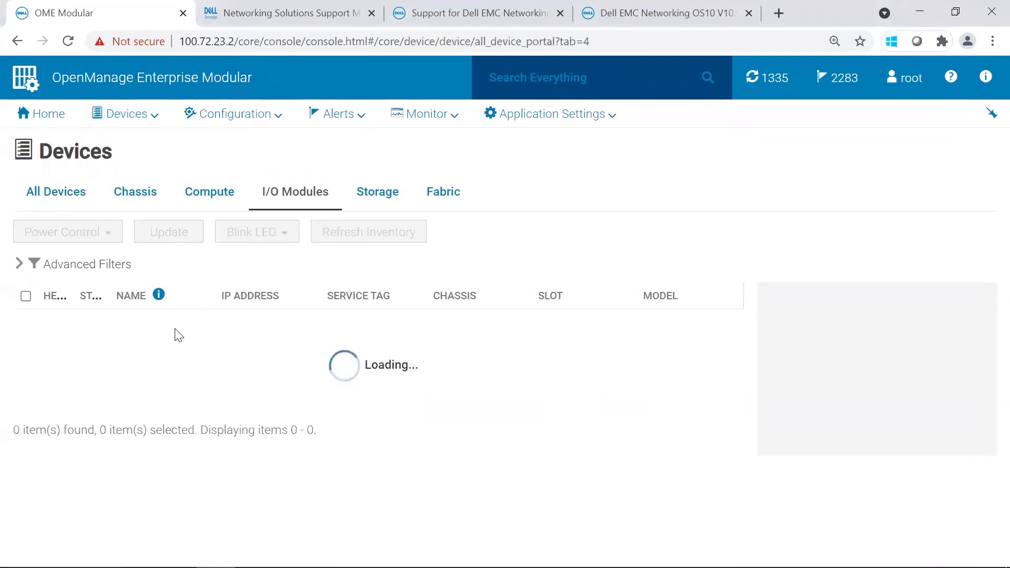
left_click(128, 324)
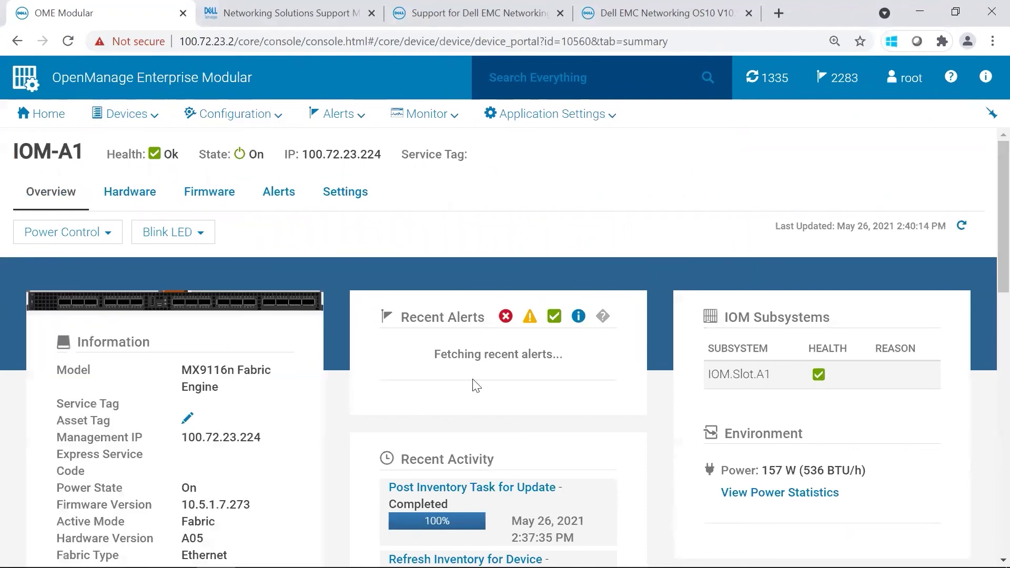
left_click_drag(182, 505, 252, 505)
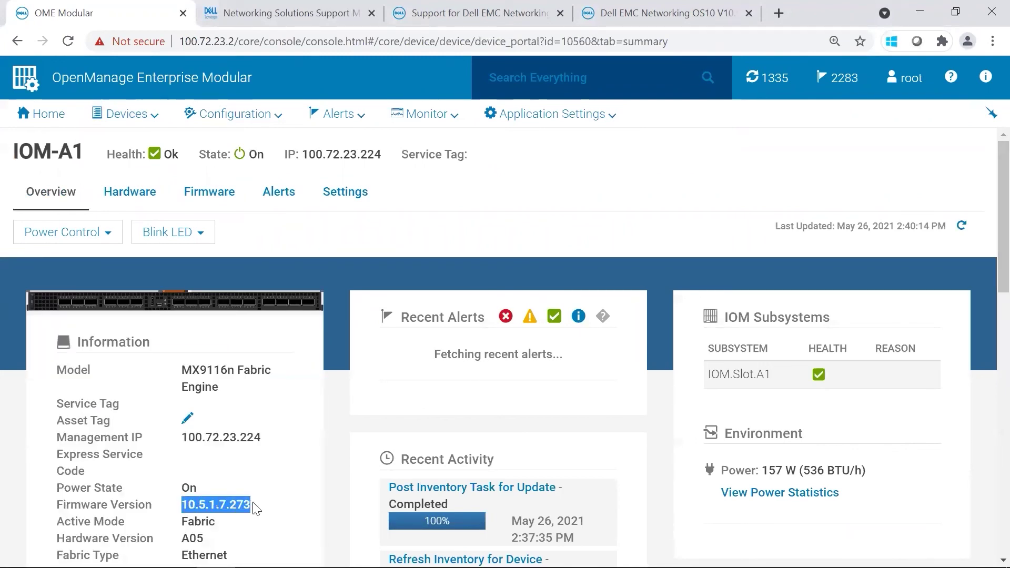
left_click(284, 498)
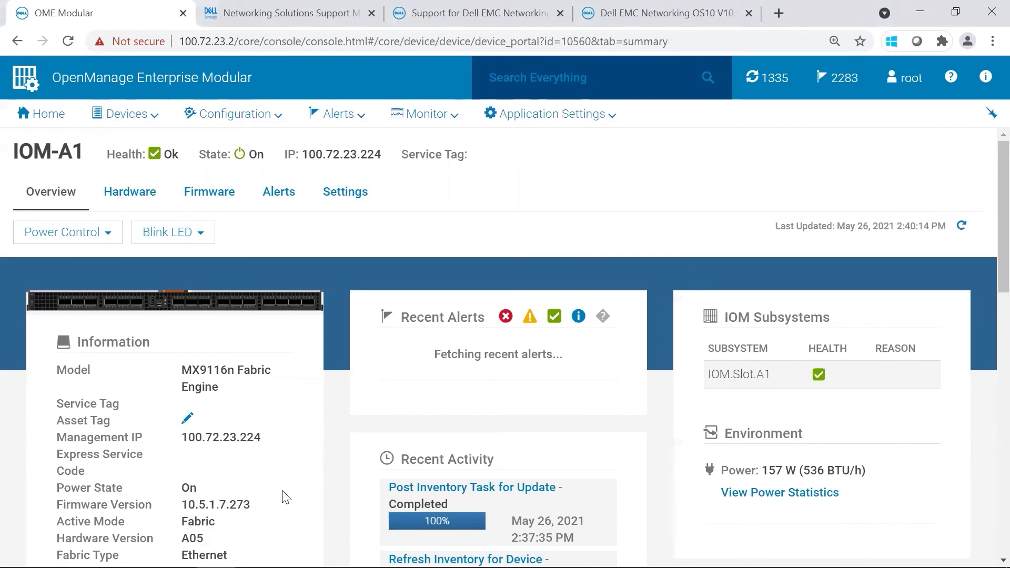
Step: Return to I/O Modules and open the IOM-A2 overview page
left_click(95, 120)
left_click(163, 218)
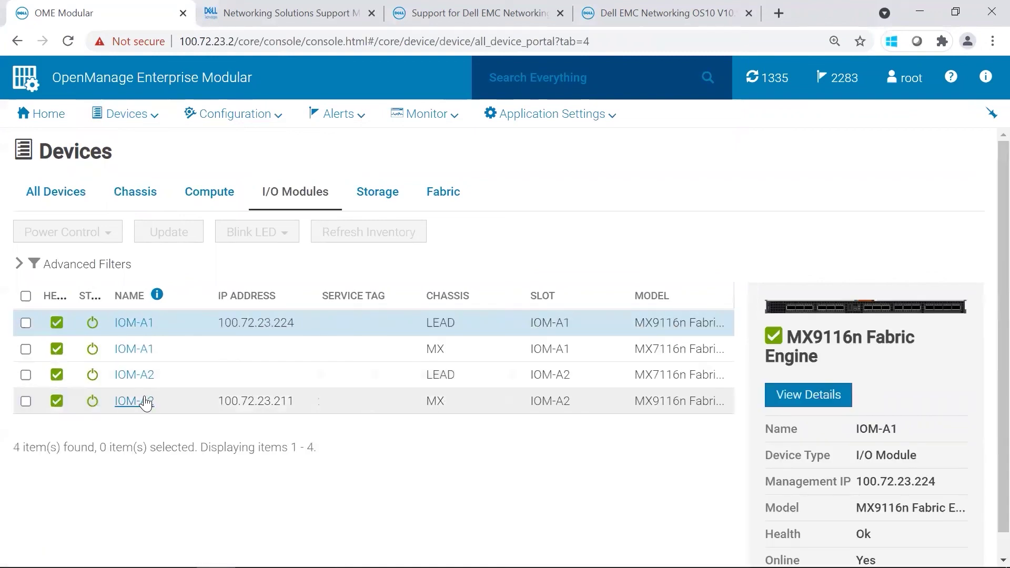
left_click(133, 401)
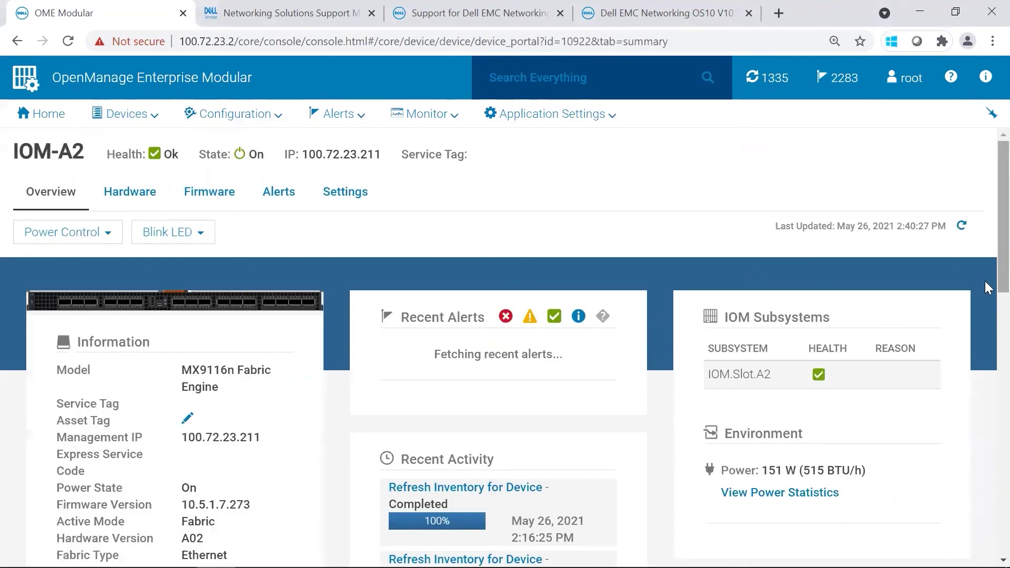